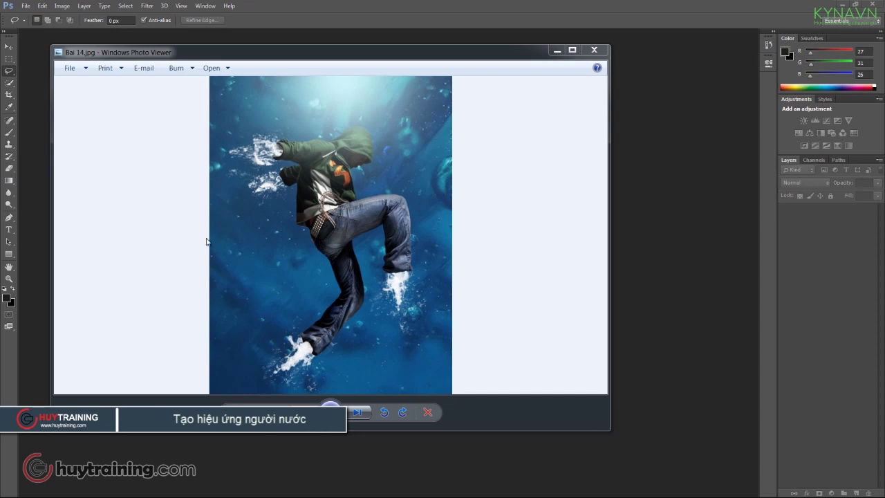
Browse the dancer and bubble source photos, ending back on the finished Bai 14.jpg result.
left_click(357, 412)
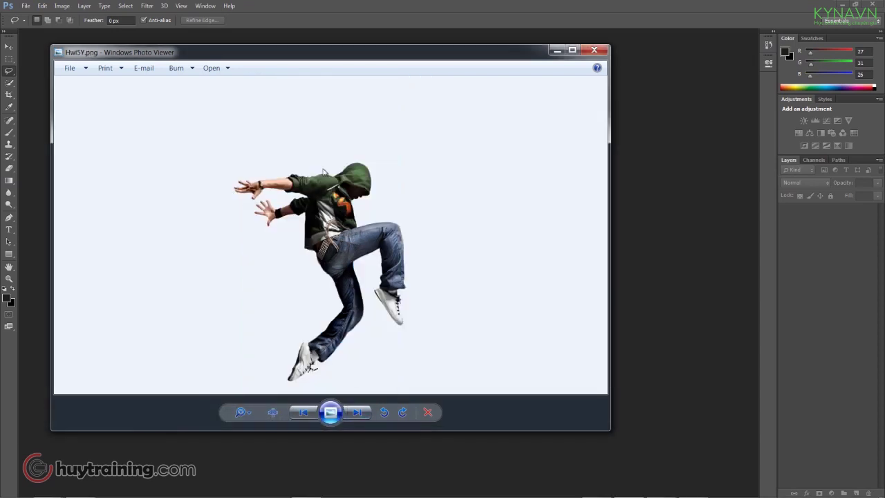
left_click(358, 415)
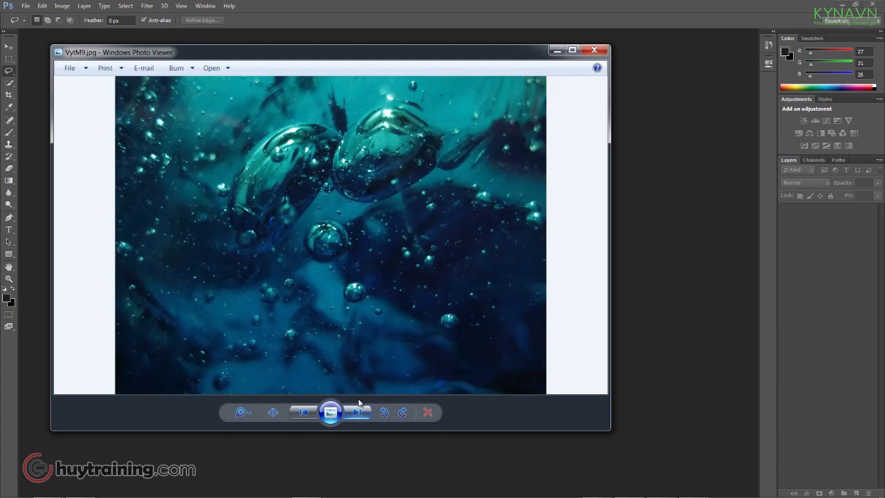
left_click(304, 412)
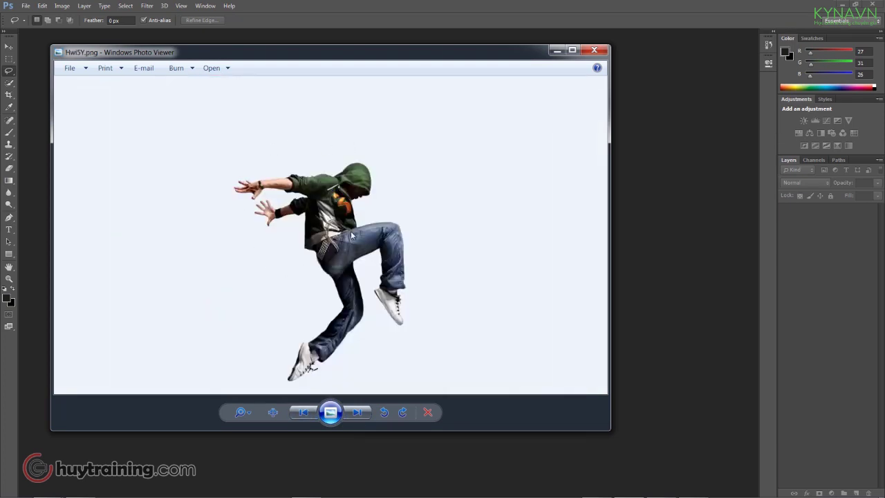
left_click(358, 414)
left_click(363, 412)
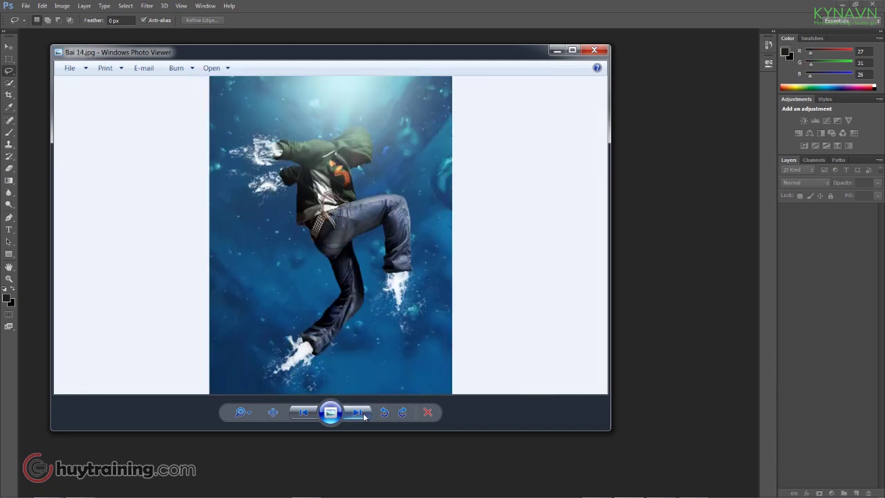
Close the photo viewer and open the cut-out dancer HwI5Y.png in Photoshop.
left_click(594, 50)
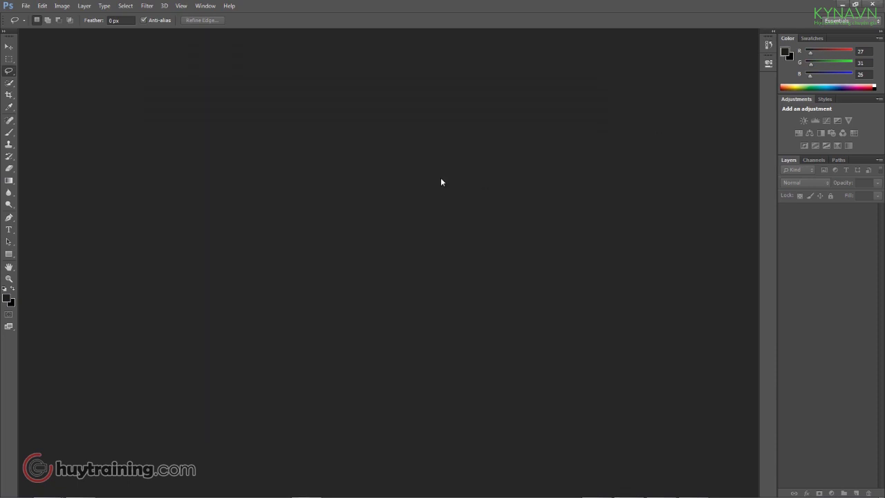
key("ctrl+o")
double_click(253, 114)
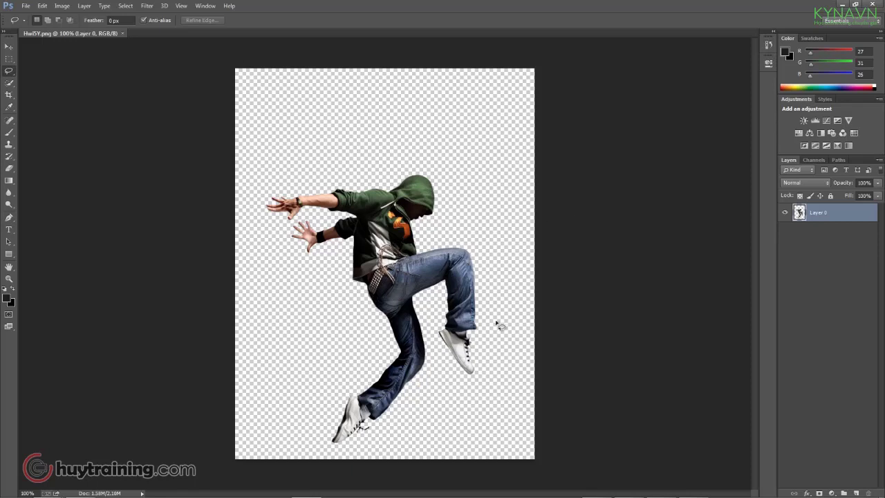
Create Layer 1, move it below the dancer's Layer 0, rename it BG and select it.
key("ctrl+shift+n")
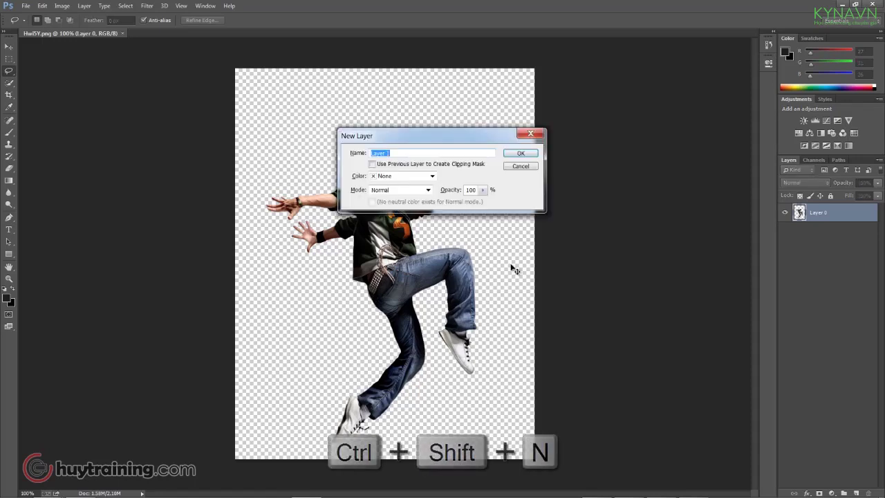
key("Return")
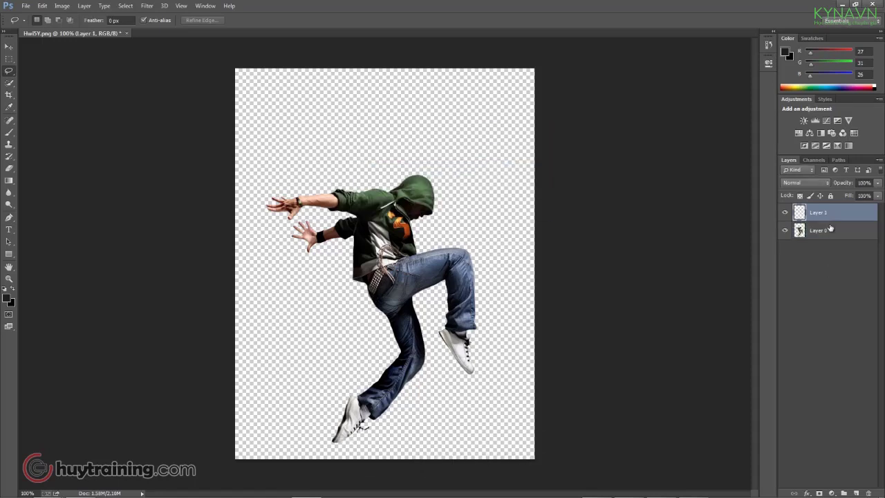
left_click_drag(830, 228, 824, 245)
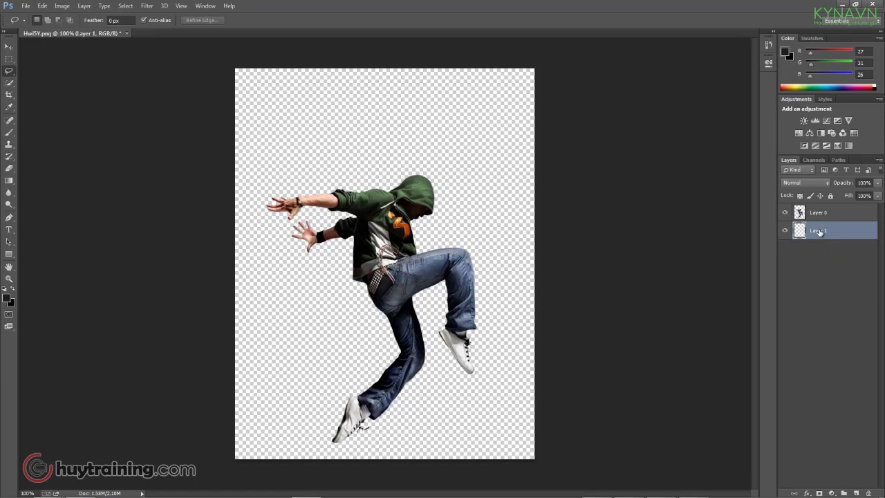
double_click(820, 232)
type("BG")
left_click(823, 279)
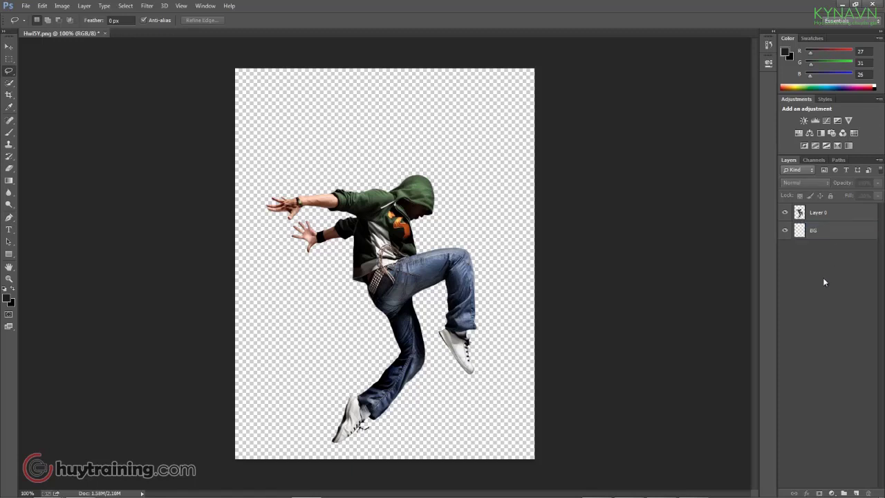
left_click(818, 233)
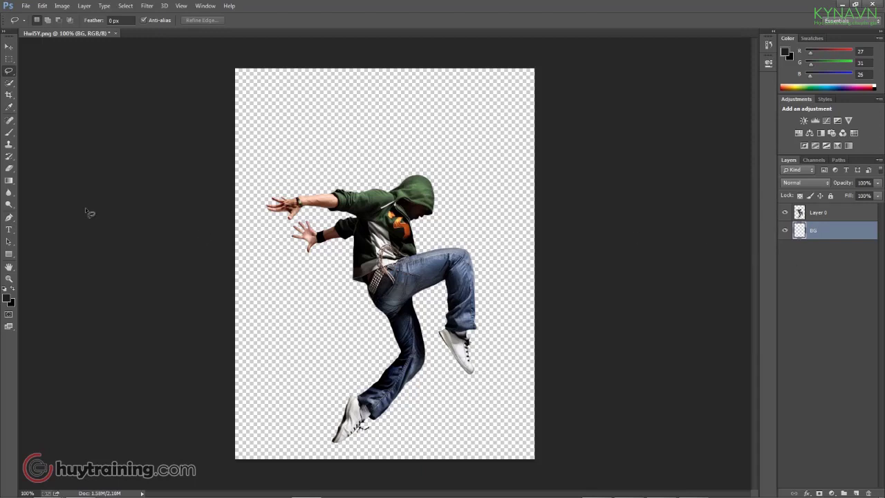
With the Gradient tool, open the Gradient Editor and start from the Black, White preset.
left_click(9, 181)
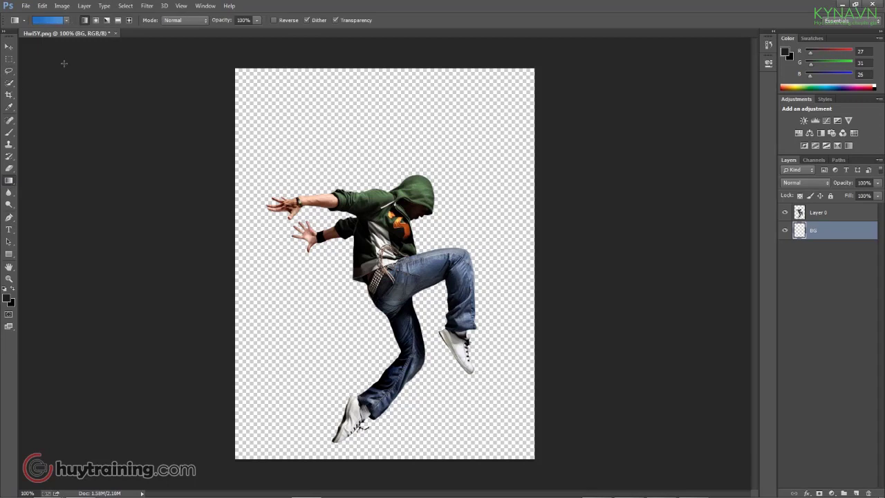
left_click(59, 23)
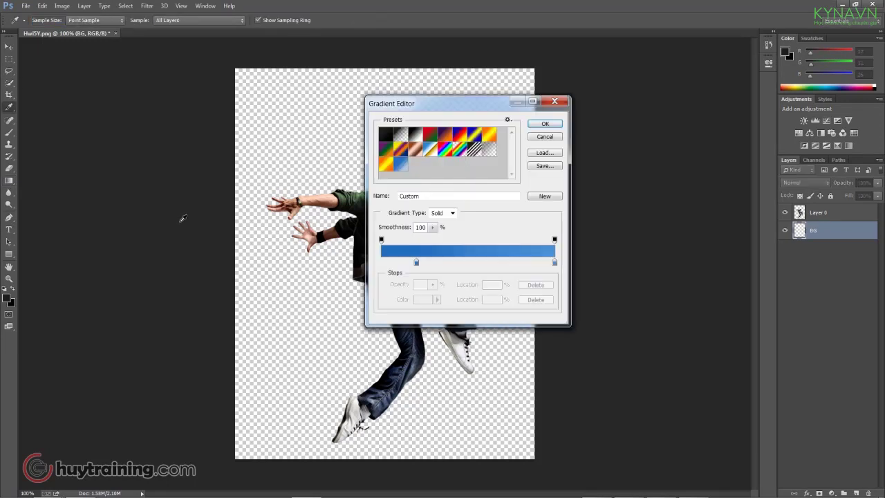
left_click(434, 132)
left_click(445, 133)
left_click(459, 132)
left_click(489, 133)
left_click(398, 150)
left_click(384, 166)
left_click(414, 149)
left_click(416, 136)
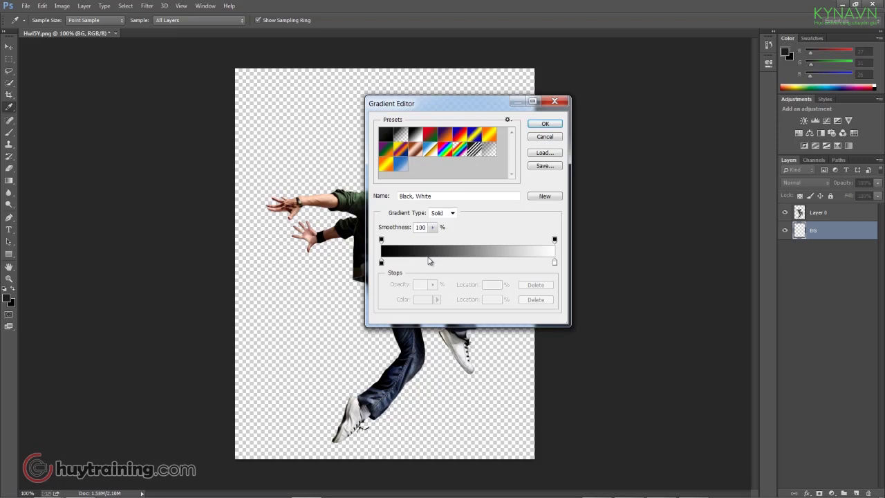
Set the gradient's left colour stop to deep blue #2727df.
left_click(381, 264)
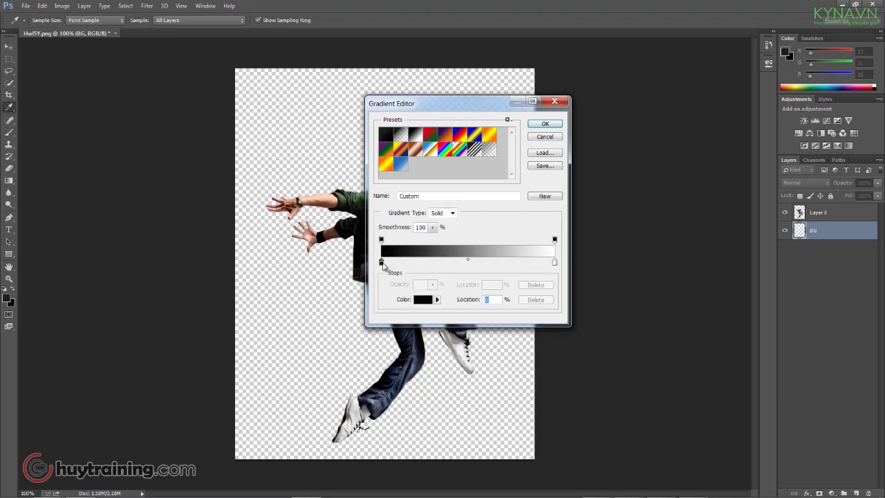
left_click(437, 300)
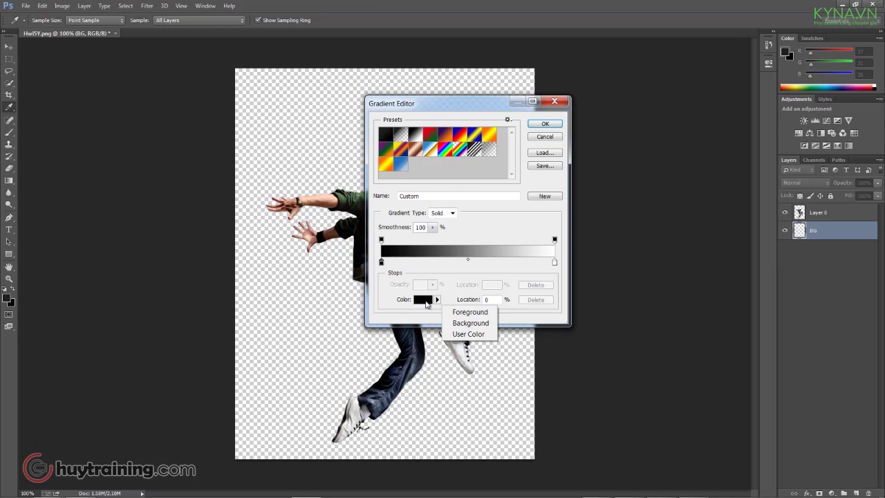
left_click(421, 302)
left_click(421, 301)
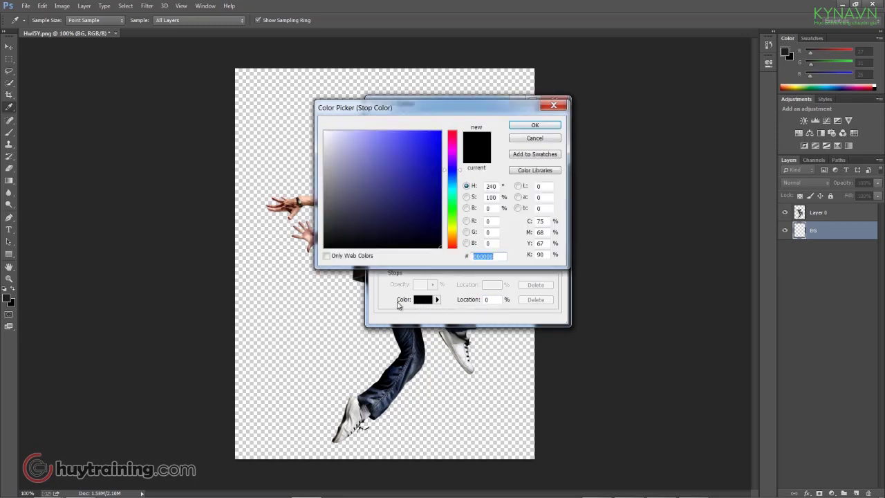
left_click_drag(427, 121, 262, 137)
left_click_drag(266, 177, 257, 161)
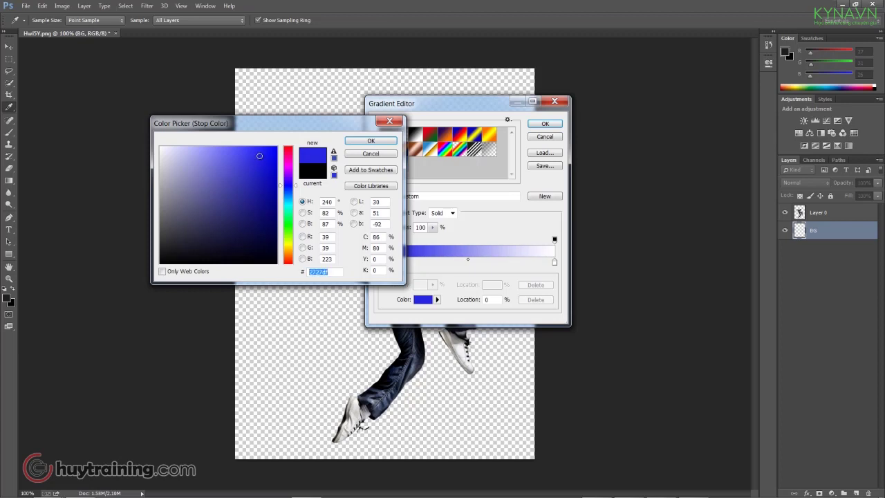
left_click(371, 141)
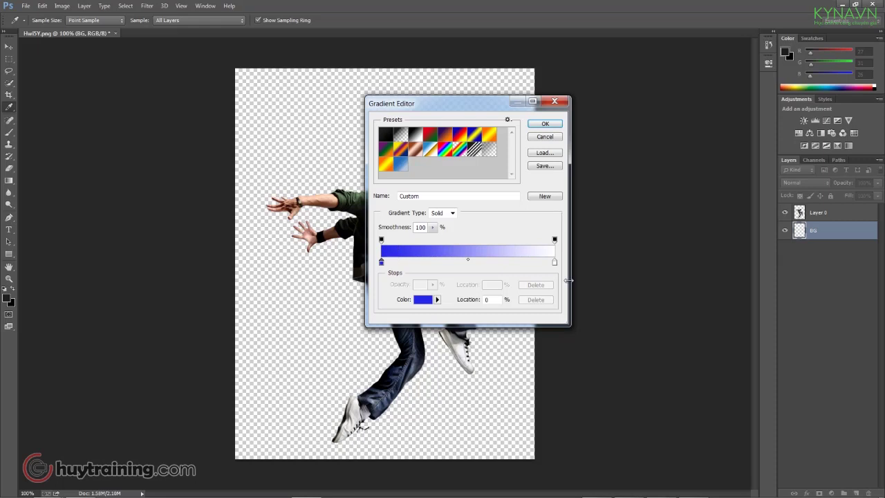
Set the gradient's right colour stop to lighter blue #4a8ee2.
left_click(554, 262)
left_click(423, 301)
left_click(288, 194)
left_click(254, 172)
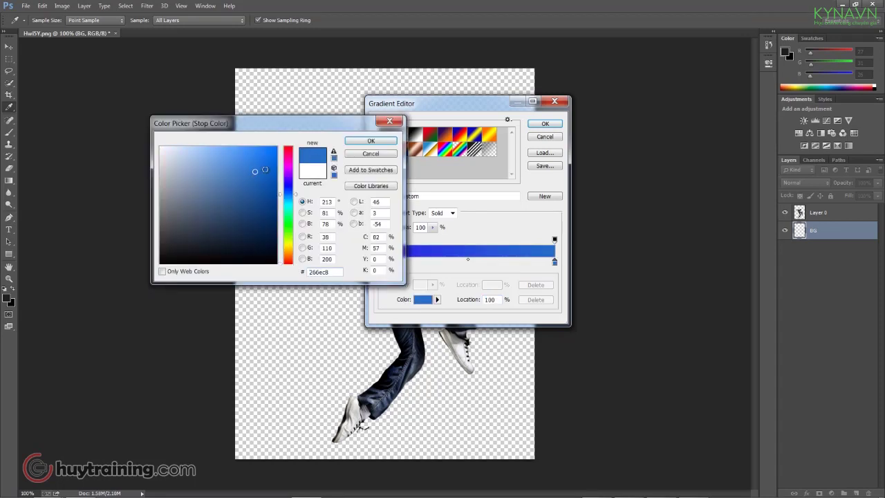
left_click(238, 160)
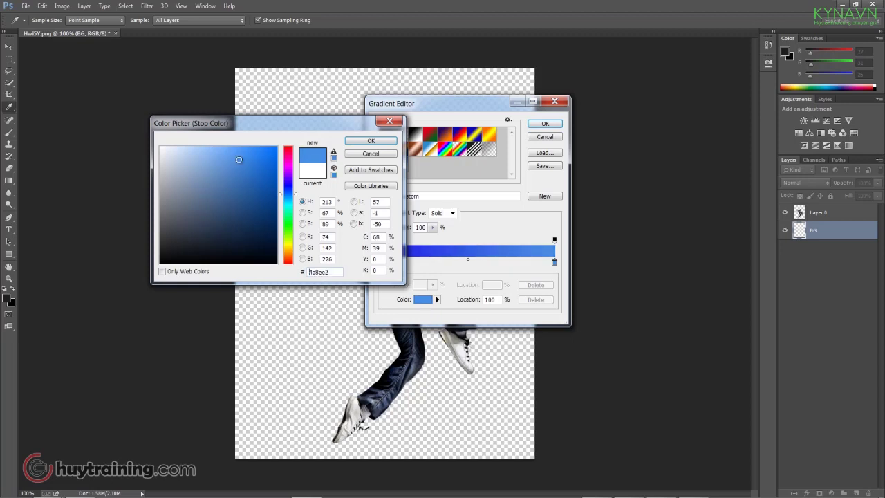
left_click(371, 141)
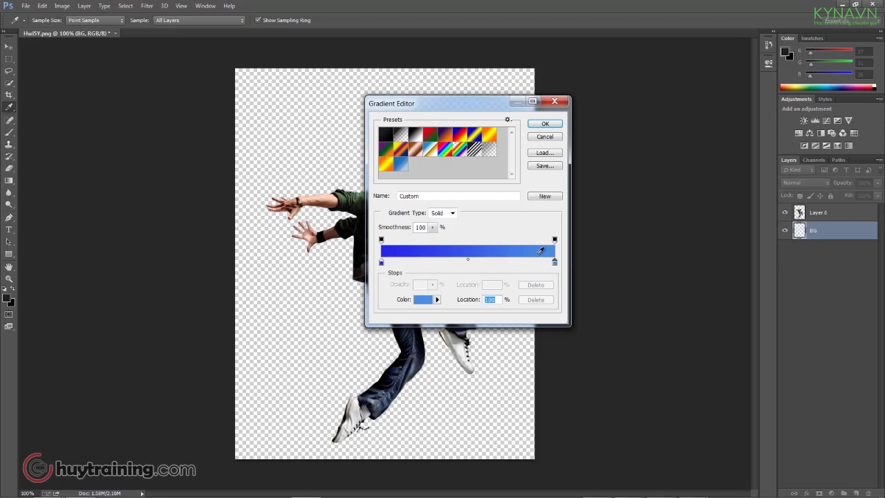
Try a green middle colour stop in the gradient, then cancel the colour change.
left_click(453, 262)
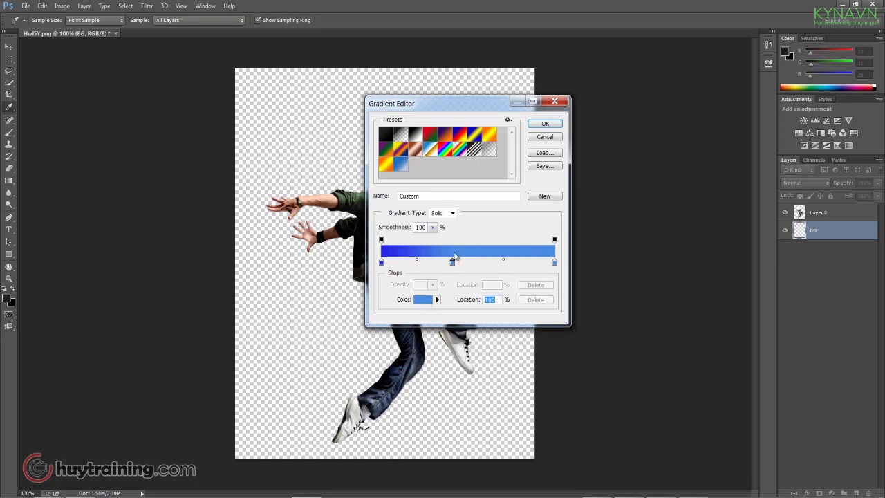
left_click(423, 300)
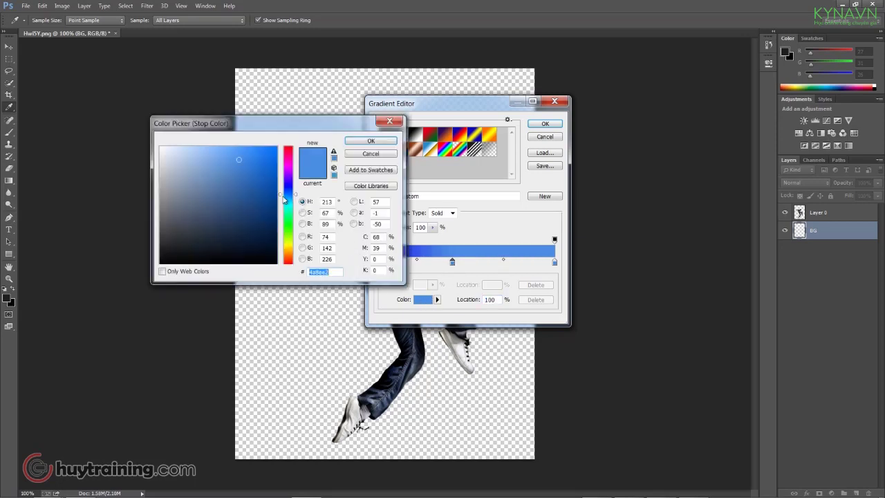
left_click(287, 211)
left_click(256, 175)
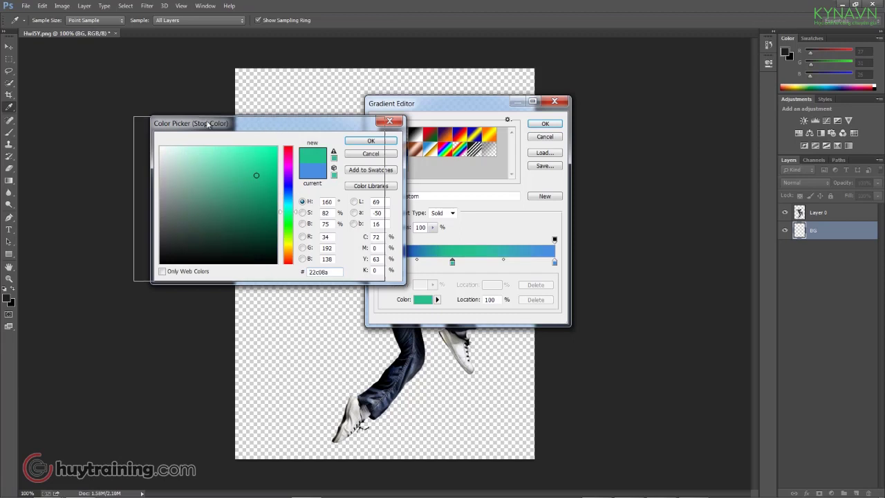
left_click_drag(283, 123, 191, 122)
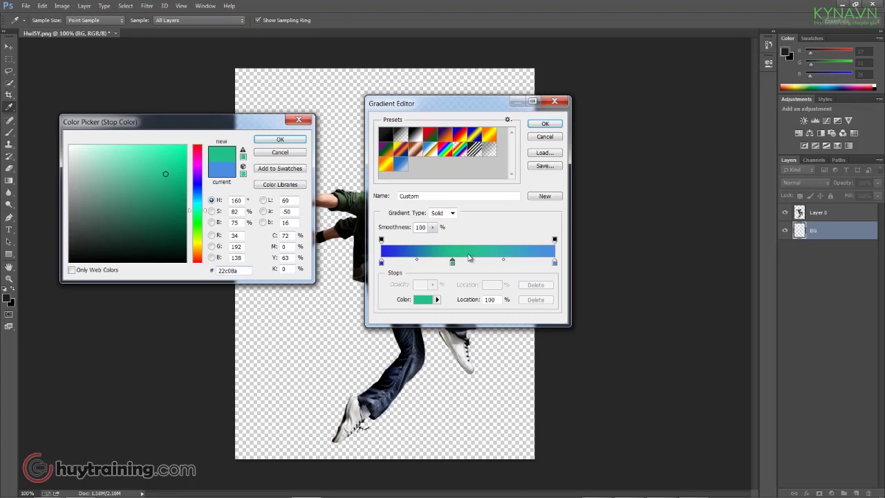
left_click(290, 153)
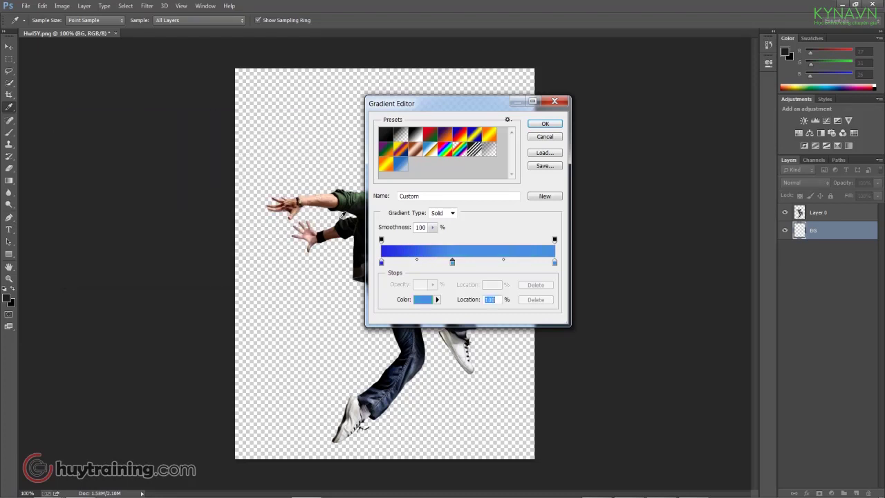
Delete the middle stop, save the two-blue gradient as a new preset and close the editor.
left_click(452, 263)
left_click(536, 300)
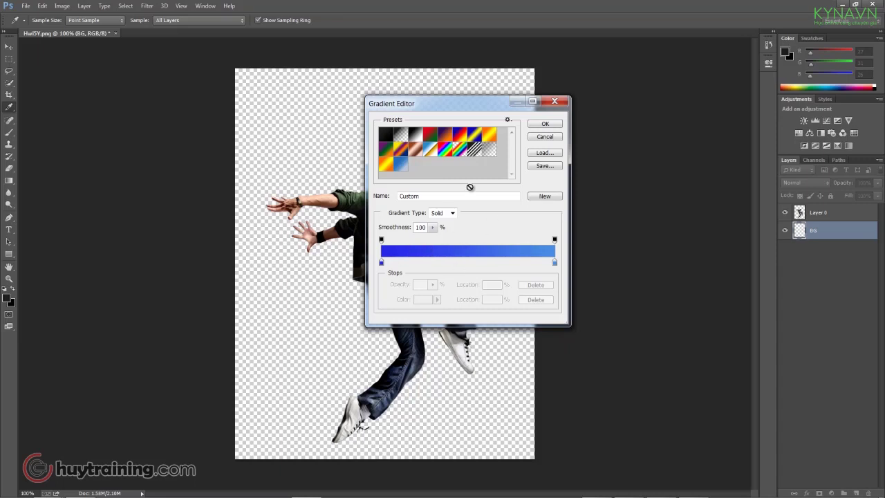
left_click(543, 197)
left_click(545, 124)
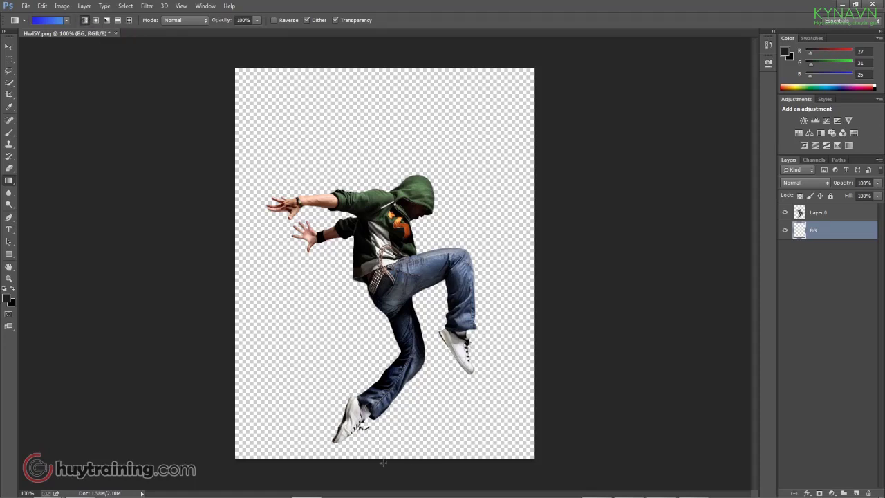
Fill BG with the blue gradient lightening upward, then move the dancer slightly up and left.
left_click_drag(392, 409, 408, 62)
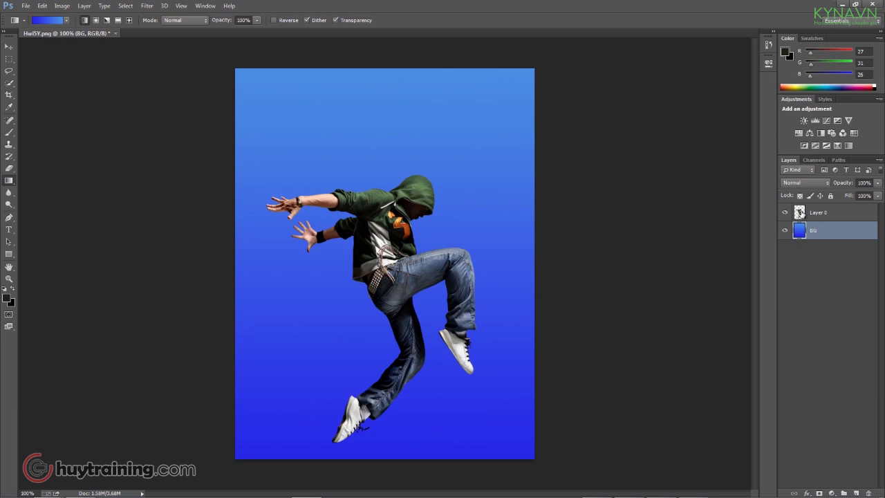
left_click(800, 211)
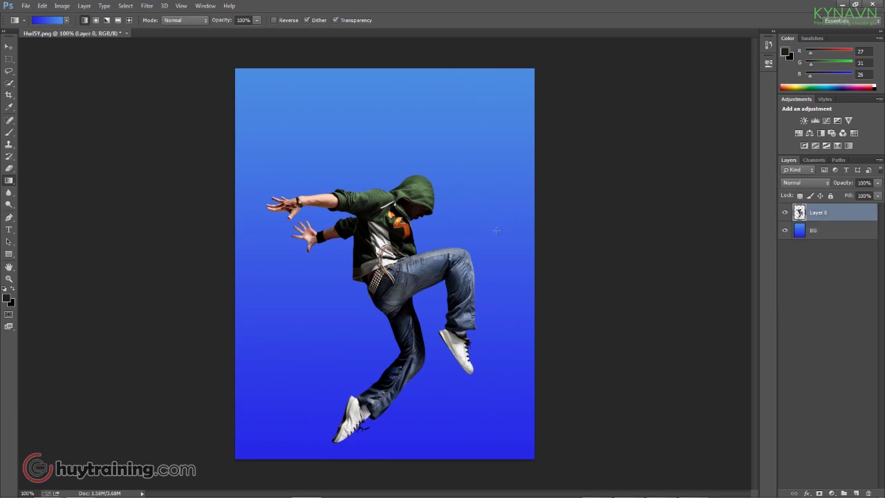
key("v")
left_click_drag(393, 260, 390, 232)
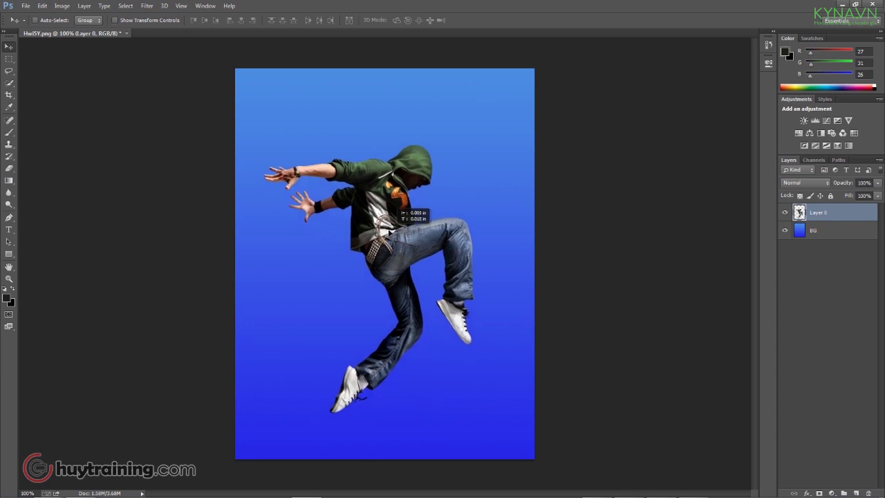
left_click_drag(390, 233, 388, 233)
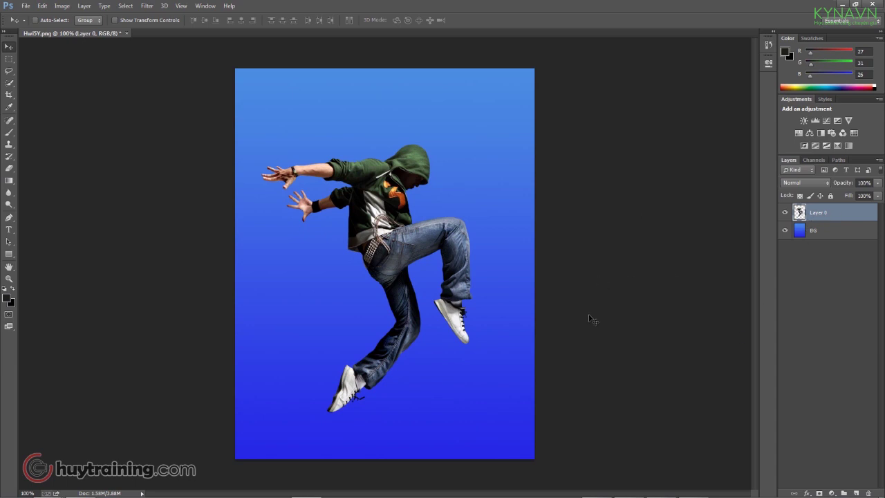
Duplicate the dancer layer, place Layer 0 copy below BG, and reselect Layer 0.
key("ctrl+j")
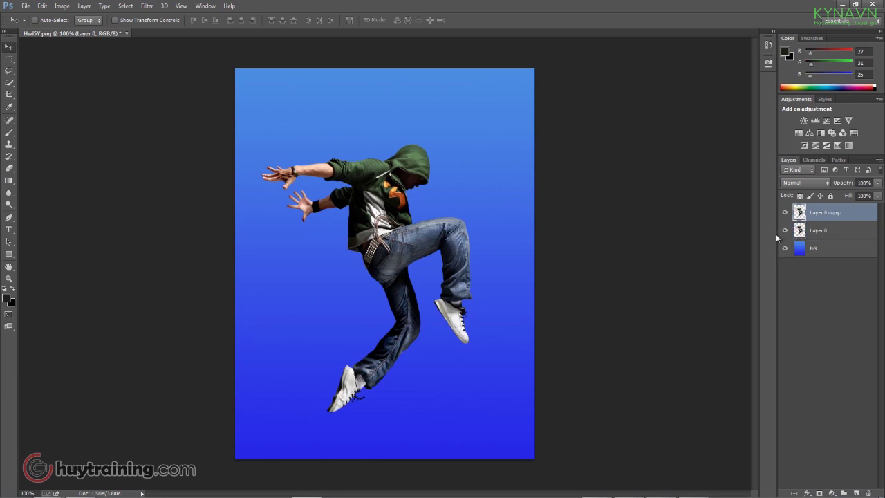
left_click_drag(821, 231, 819, 215)
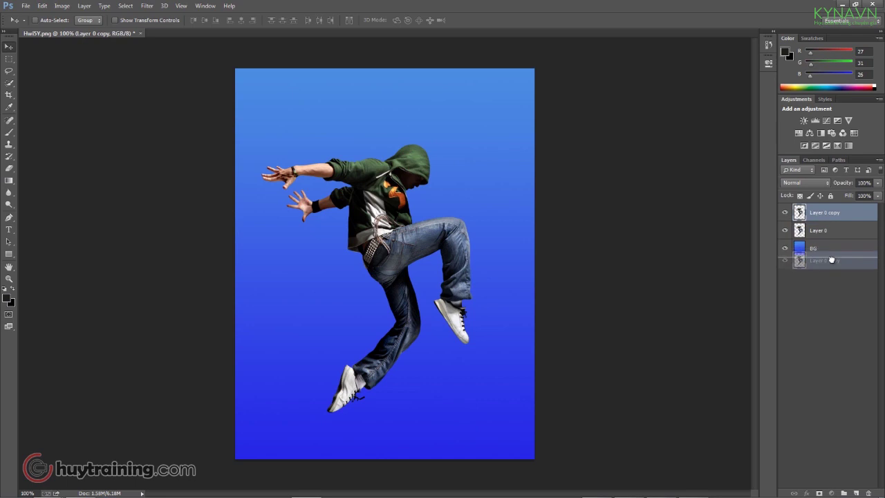
left_click_drag(819, 215, 827, 276)
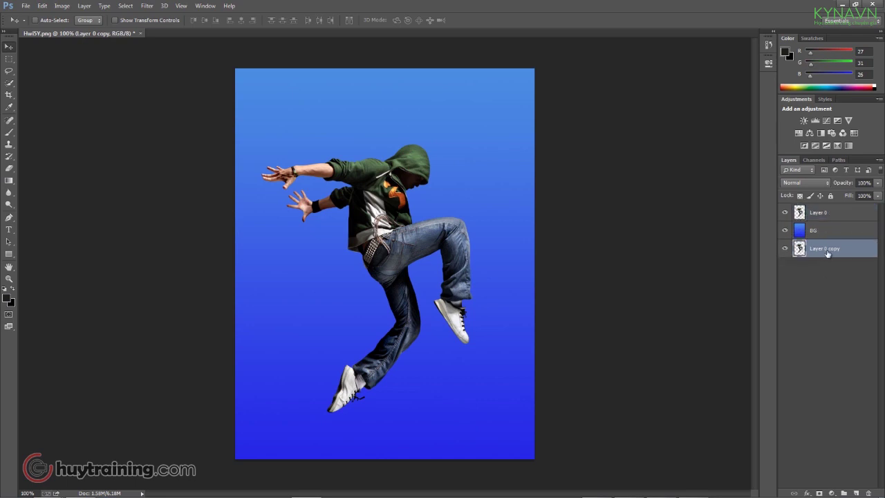
left_click(820, 214)
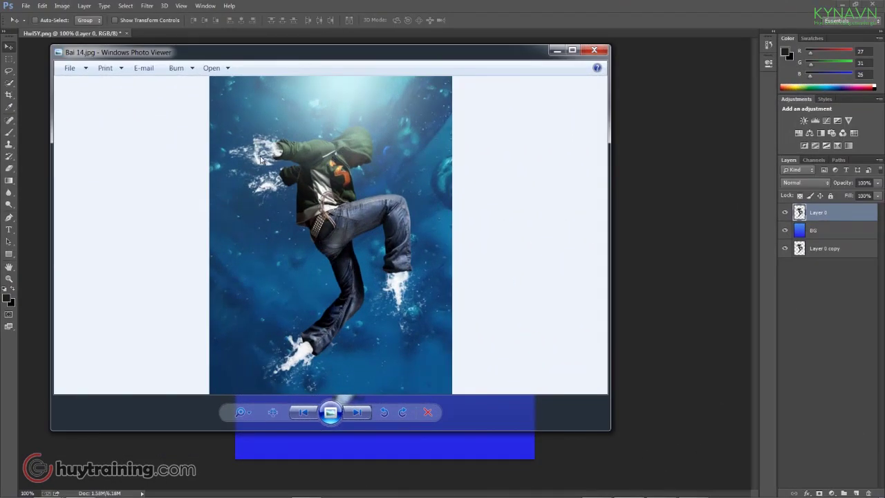
Slide the Bai 14.jpg reference window aside to compare, then return to the Photoshop document.
left_click_drag(414, 61, 698, 72)
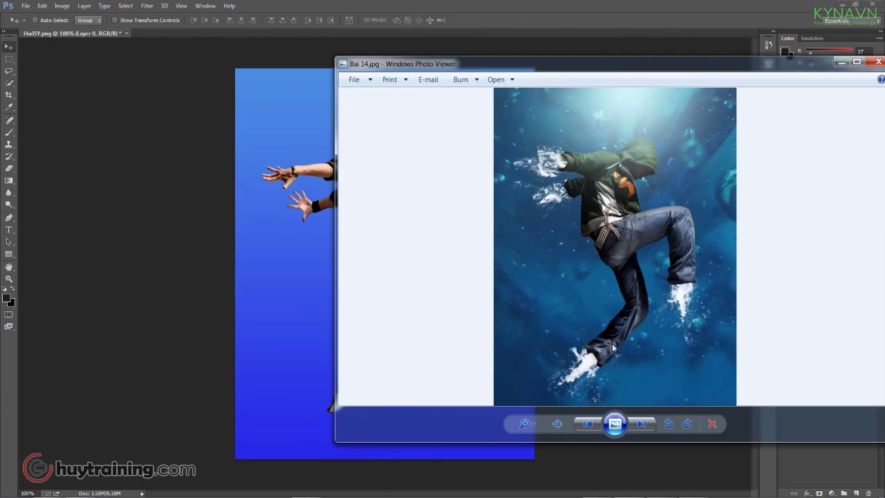
left_click_drag(545, 66, 370, 66)
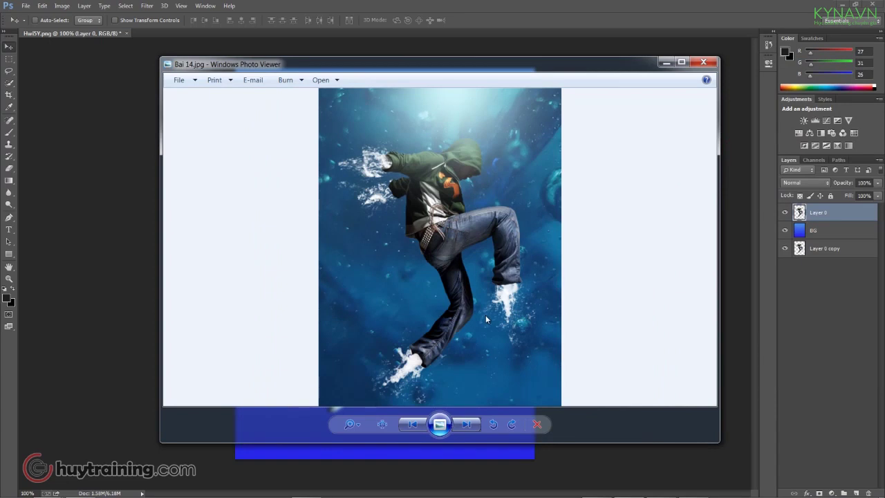
left_click(737, 215)
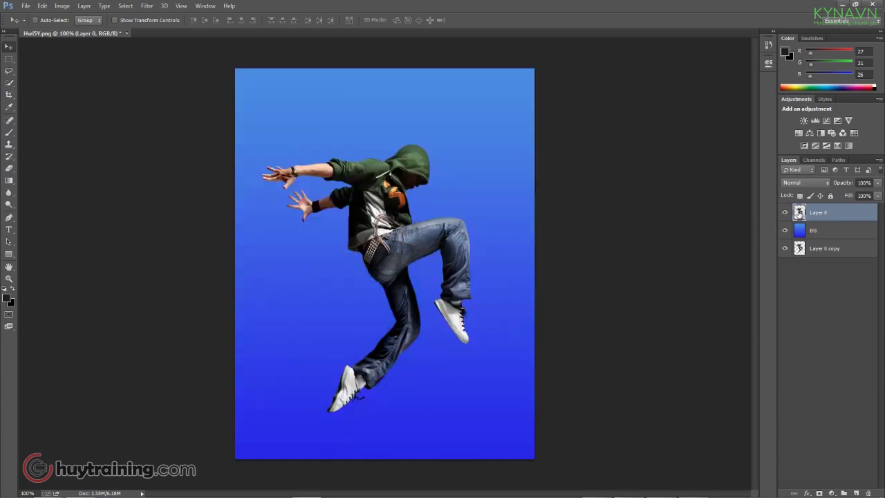
Zoom in on the dancer's hands and set the Eraser to a 45 px hard round brush.
left_click(300, 153)
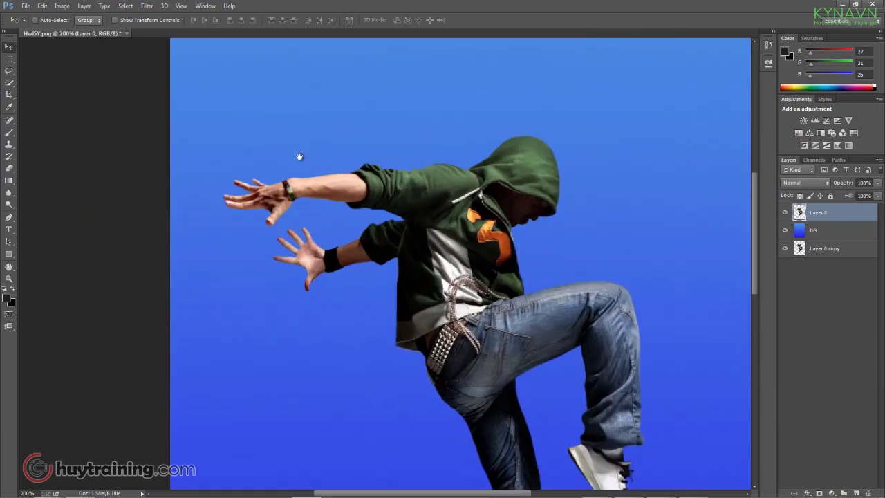
left_click_drag(298, 156, 311, 195)
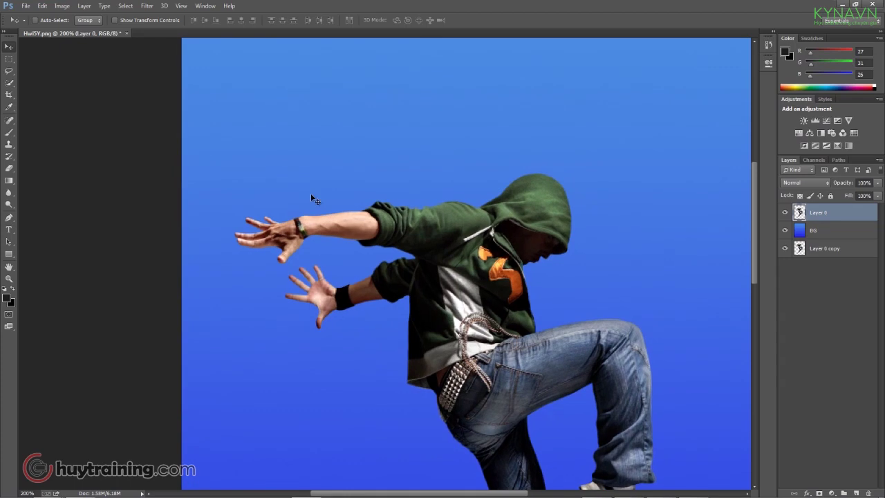
key("e")
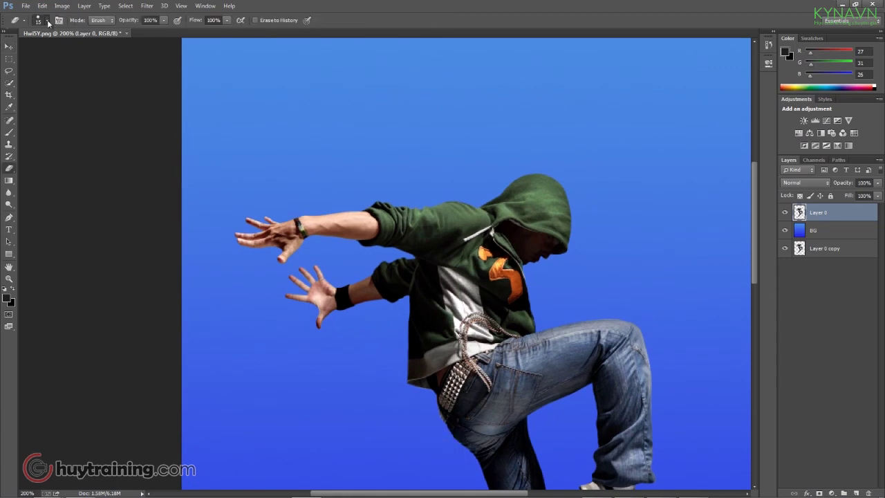
left_click(47, 22)
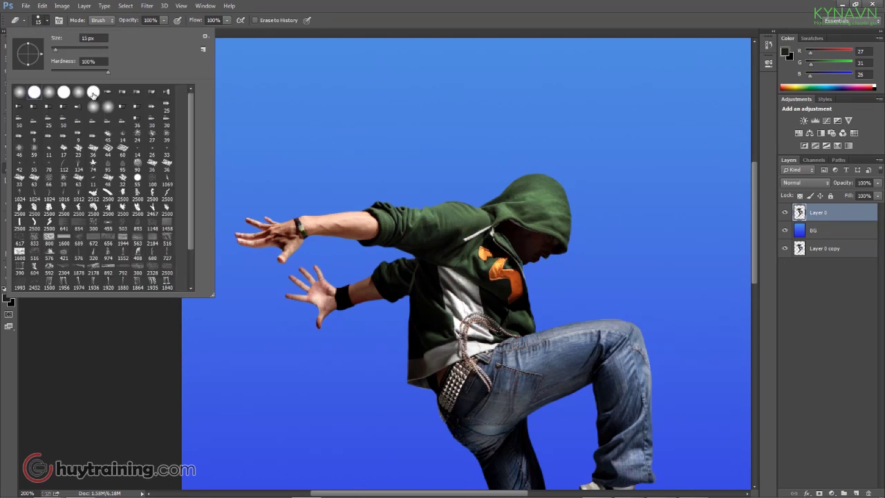
double_click(34, 95)
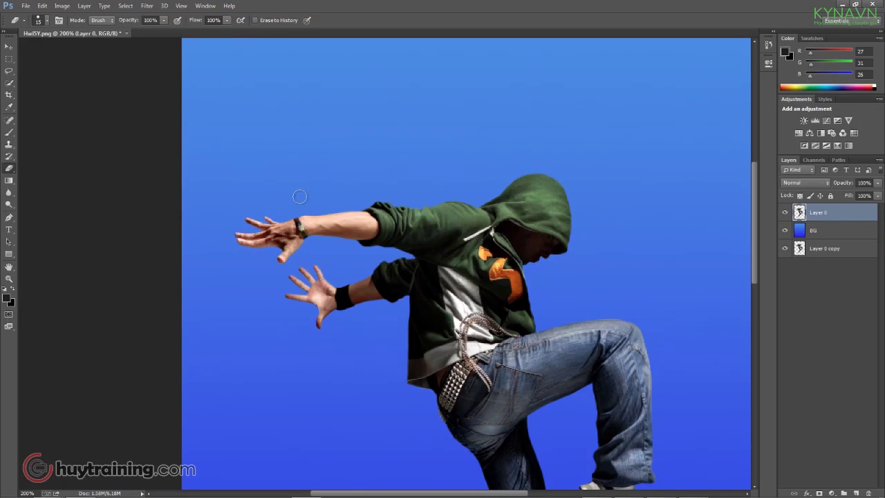
key("bracketright")
key("bracketright")
key("bracketright")
Erase the upper raised hand and the lower hand with most of its forearm.
mouse_move(262, 228)
left_mouse_down()
mouse_move(326, 240)
mouse_move(322, 224)
mouse_move(306, 306)
mouse_move(321, 312)
mouse_move(312, 312)
left_mouse_up()
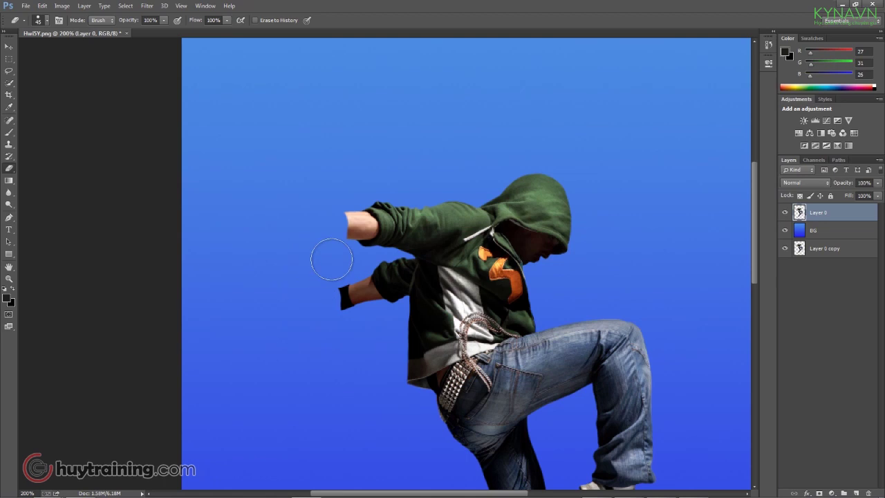
scroll(325, 253, "up", 1)
scroll(328, 213, "up", 2)
scroll(328, 214, "up", 1)
mouse_move(346, 419)
left_mouse_down()
mouse_move(366, 424)
mouse_move(348, 390)
mouse_move(379, 442)
left_mouse_up()
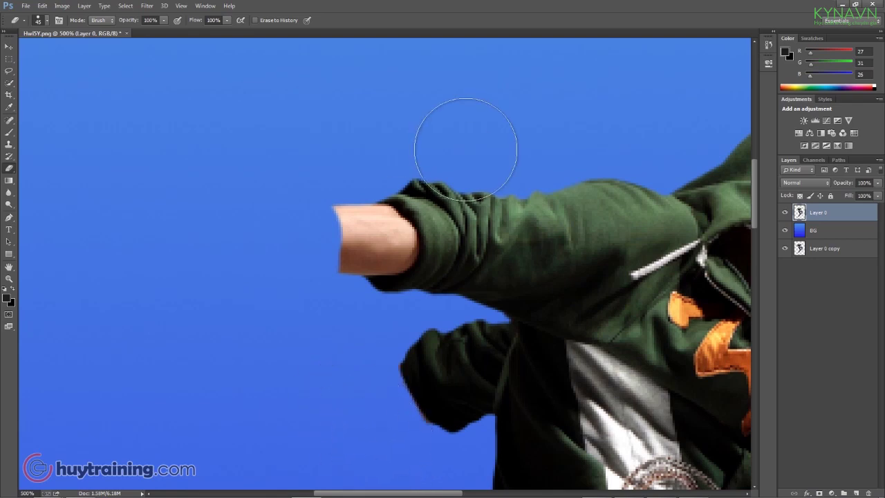
scroll(300, 154, "up", 1)
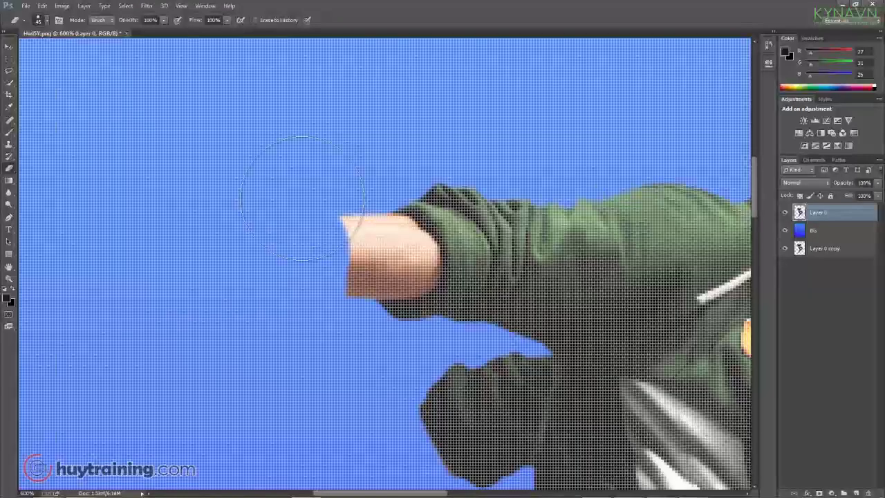
With a 20 px eraser, trim leftover skin at the sleeve cuffs, then fit the image on screen.
key("bracketleft")
key("bracketleft")
key("bracketleft")
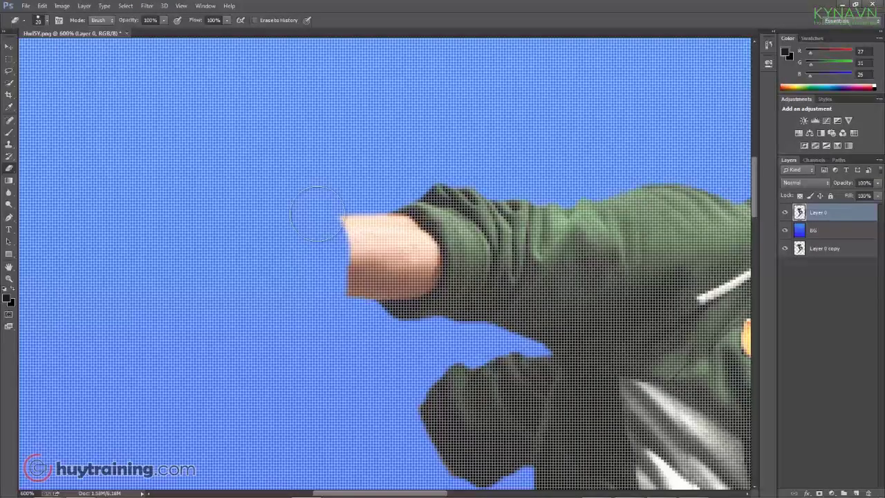
mouse_move(317, 214)
left_mouse_down()
mouse_move(346, 235)
mouse_move(325, 273)
mouse_move(352, 222)
mouse_move(325, 252)
mouse_move(330, 243)
left_mouse_up()
key("Caps_Lock")
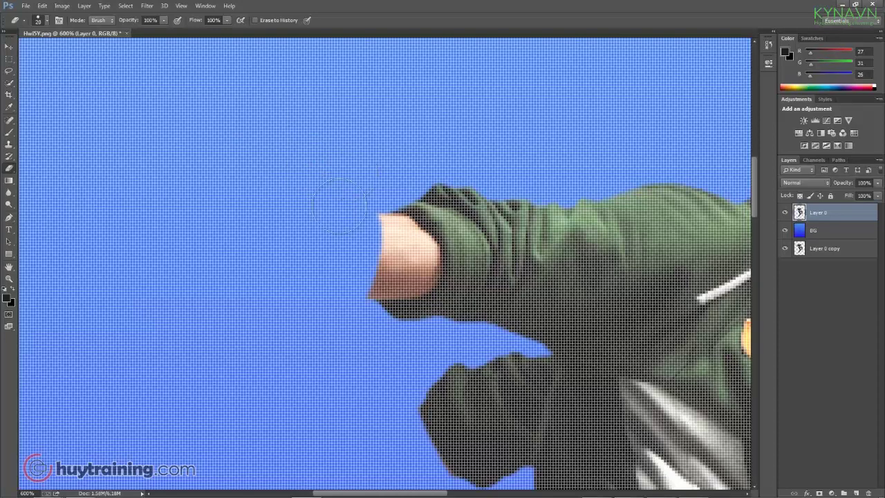
mouse_move(357, 225)
left_mouse_down()
mouse_move(382, 268)
mouse_move(401, 270)
mouse_move(379, 236)
mouse_move(411, 257)
mouse_move(381, 241)
left_mouse_up()
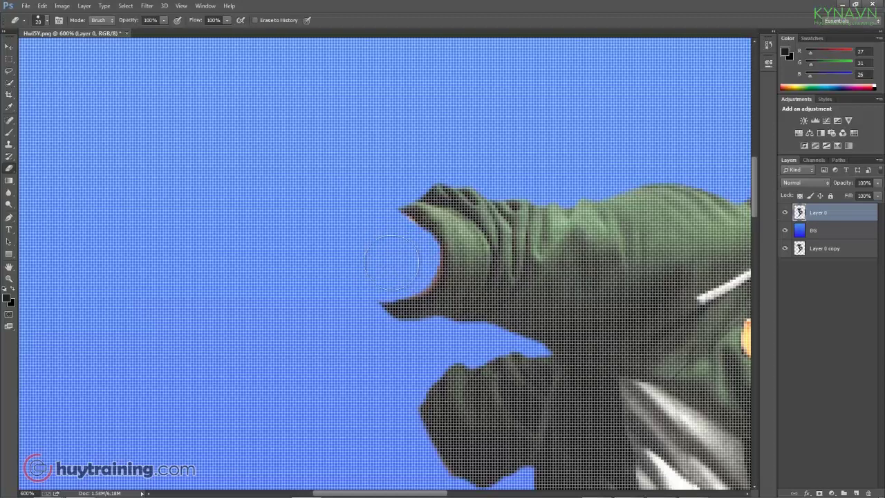
key("ctrl+0")
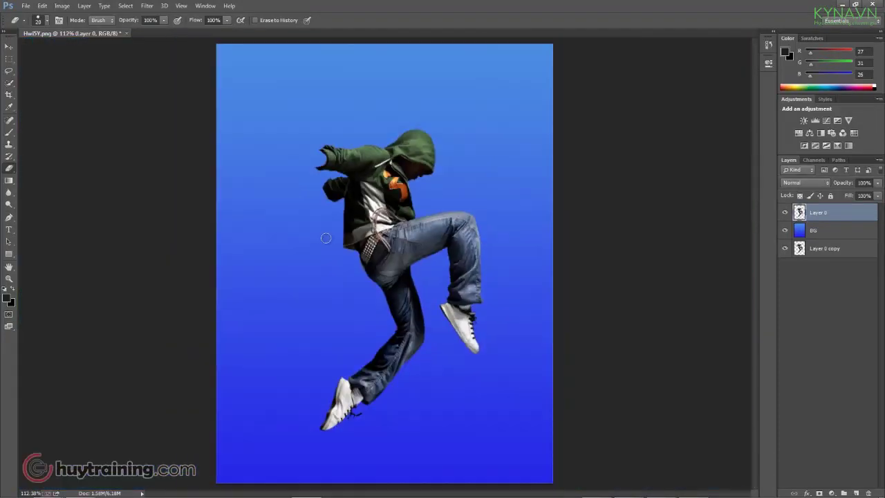
Zoom in on the legs and erase the raised white shoe below the jeans cuff.
left_click(488, 363)
left_click(492, 345)
mouse_move(463, 370)
left_mouse_down()
mouse_move(438, 336)
mouse_move(376, 286)
mouse_move(452, 316)
mouse_move(422, 283)
mouse_move(388, 283)
left_mouse_up()
key("bracketright")
key("bracketright")
key("bracketright")
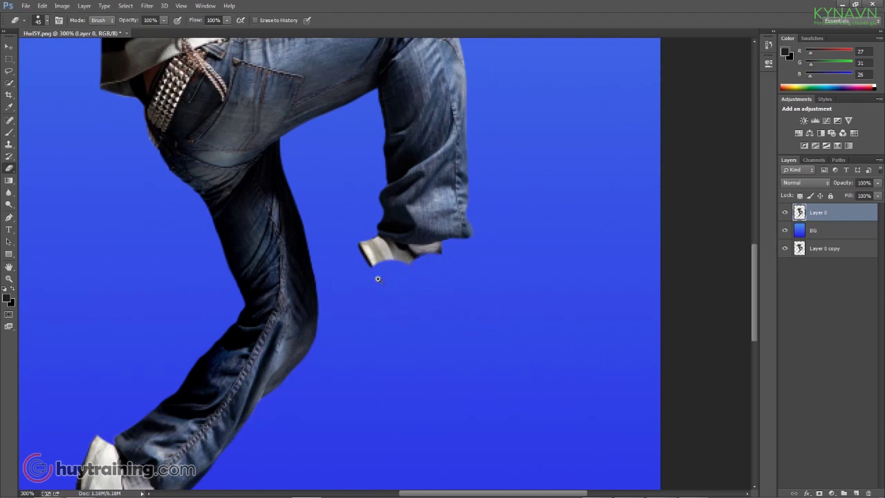
key("ctrl+plus")
key("ctrl+plus")
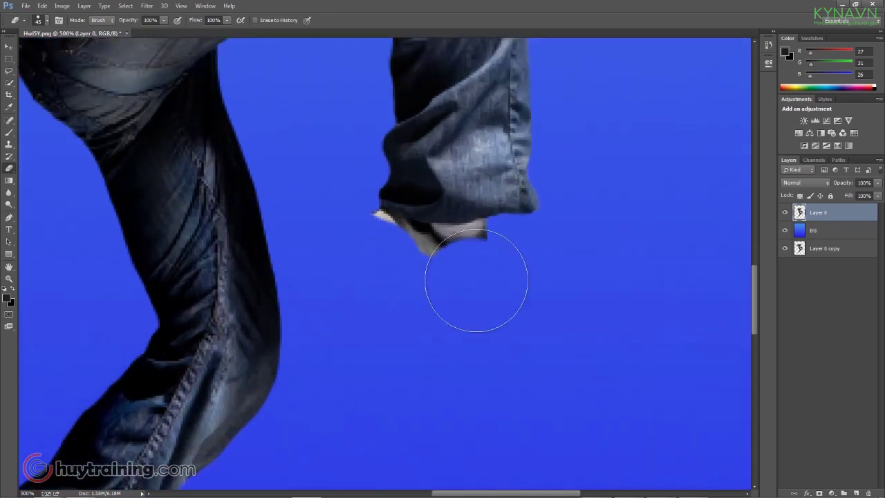
left_click_drag(450, 280, 502, 270)
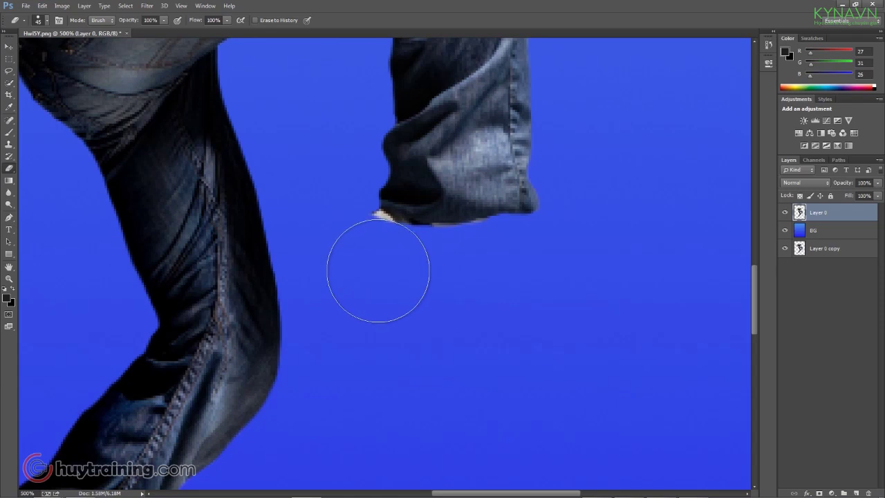
left_click_drag(396, 267, 434, 275)
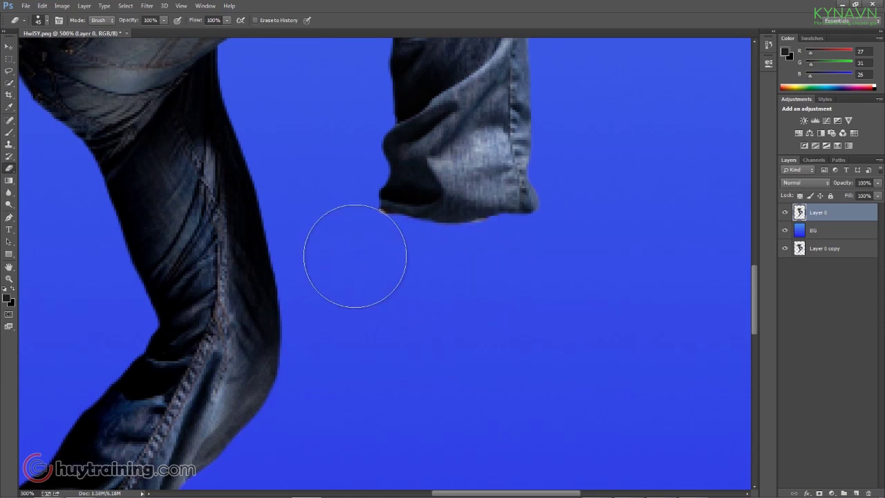
Erase the lower white shoe up to its cuff, then view the whole dancer at 100%.
scroll(415, 311, "down", 10)
scroll(415, 311, "left", 8)
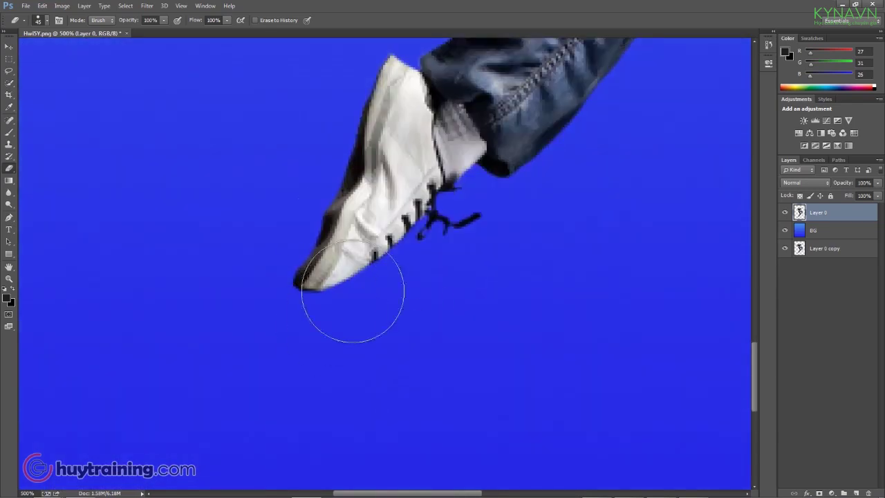
mouse_move(316, 233)
left_mouse_down()
mouse_move(287, 228)
mouse_move(311, 321)
left_mouse_up()
left_click(286, 300)
mouse_move(356, 173)
left_mouse_down()
mouse_move(383, 257)
mouse_move(439, 311)
mouse_move(388, 228)
mouse_move(366, 148)
left_mouse_up()
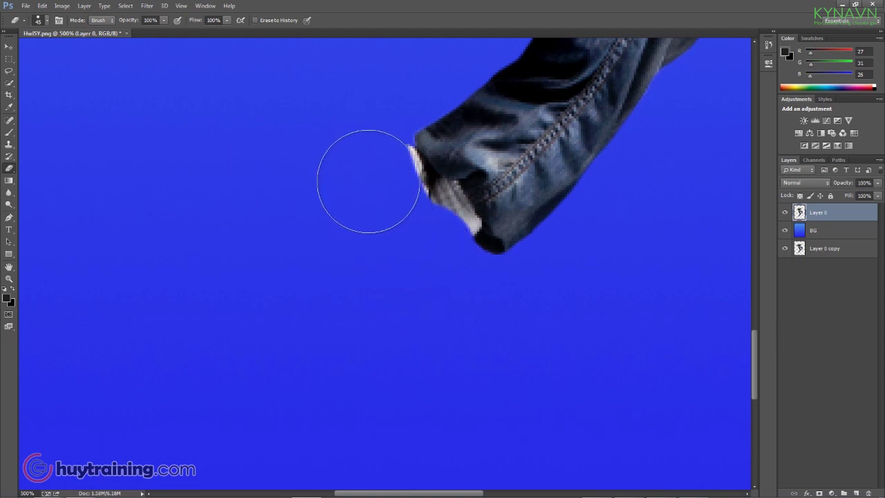
mouse_move(378, 202)
left_mouse_down()
mouse_move(422, 239)
mouse_move(429, 232)
mouse_move(421, 227)
left_mouse_up()
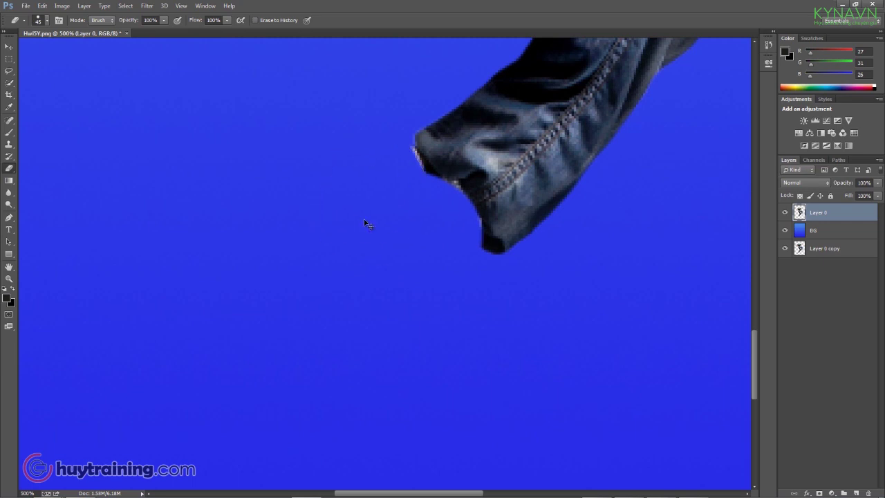
key("ctrl+1")
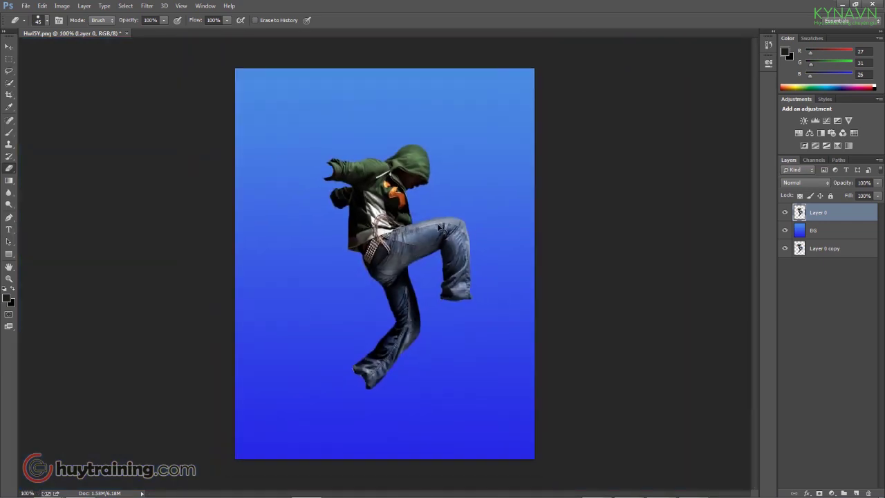
scroll(443, 249, "up", 1)
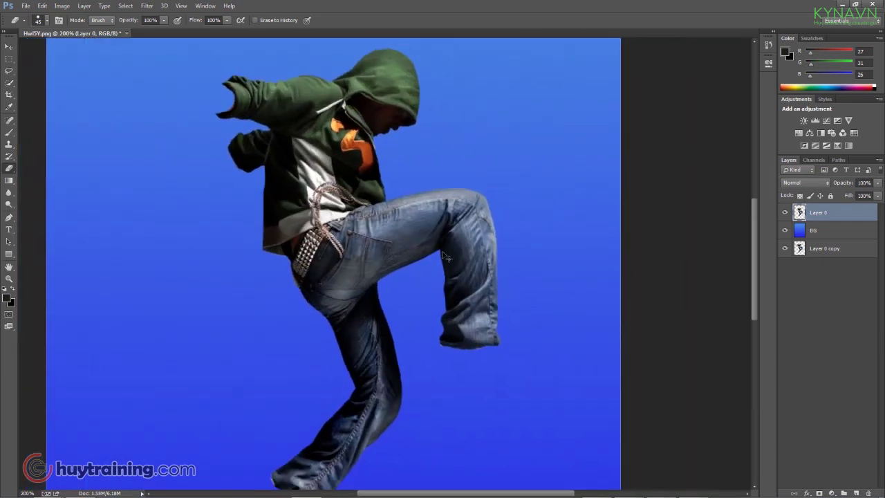
scroll(446, 256, "down", 2)
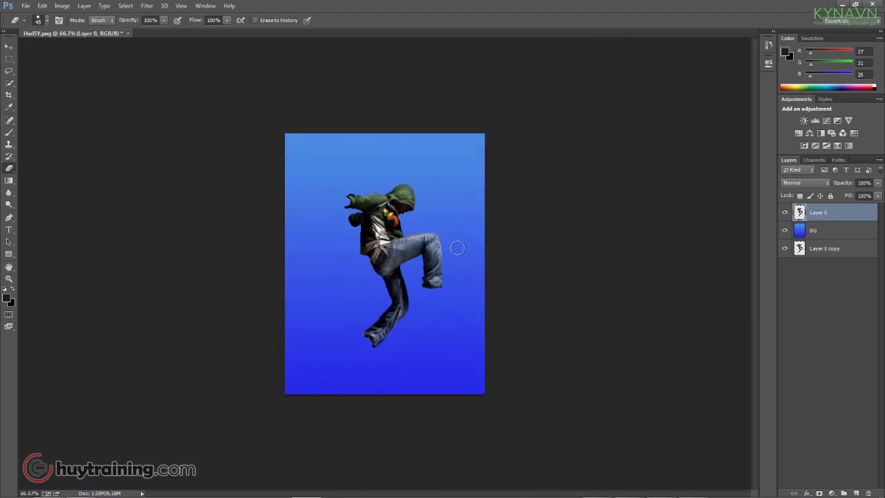
key("super+Tab")
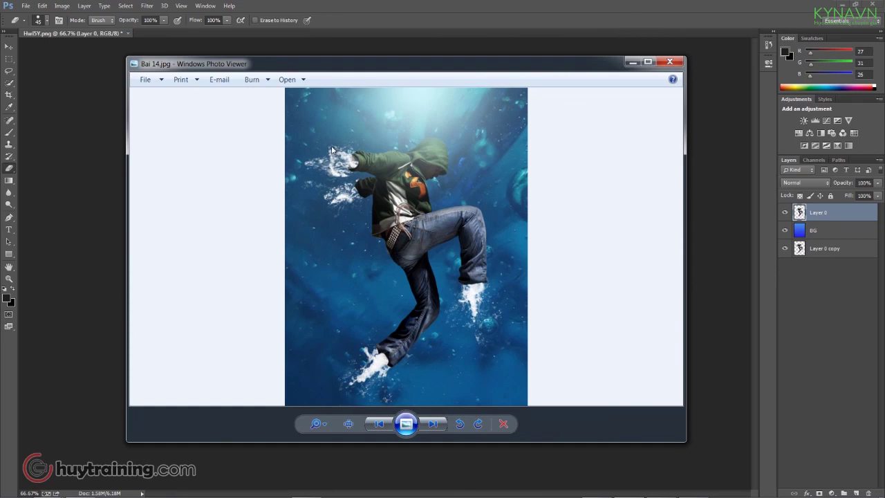
left_click(708, 240)
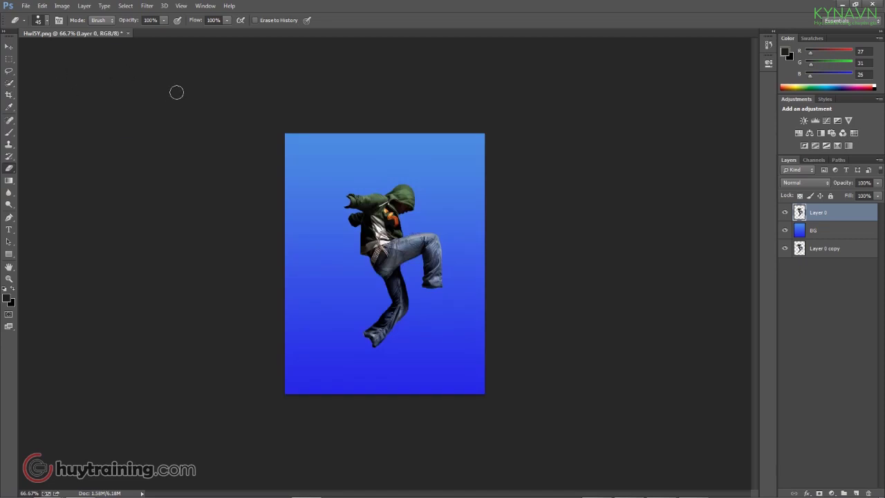
Load the SS-water.abr brush set from the Bai so 14 folder into the brush presets.
key("b")
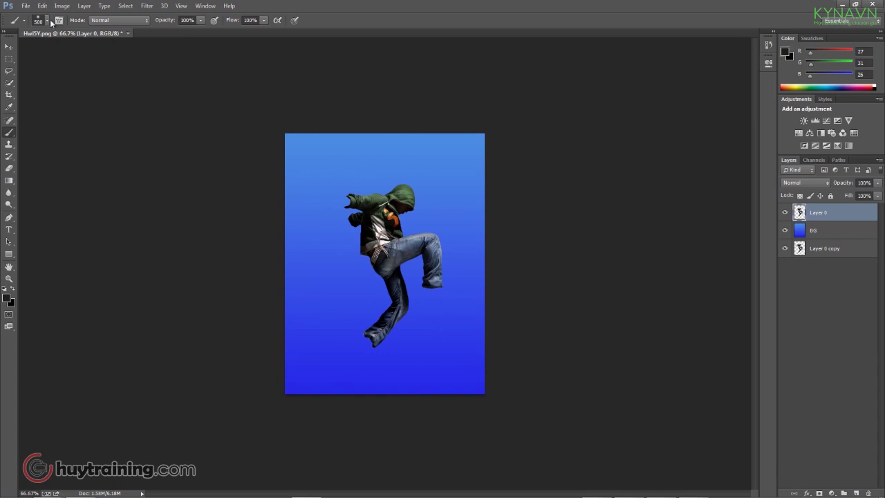
left_click(47, 21)
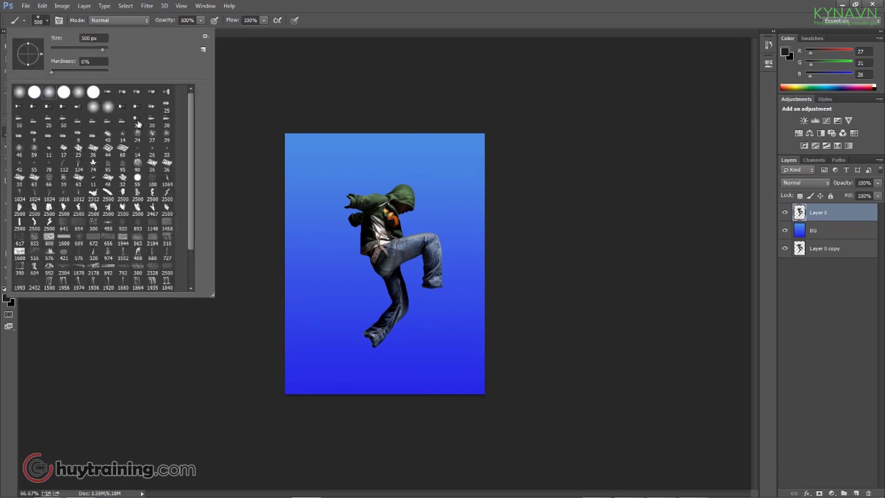
left_click(205, 37)
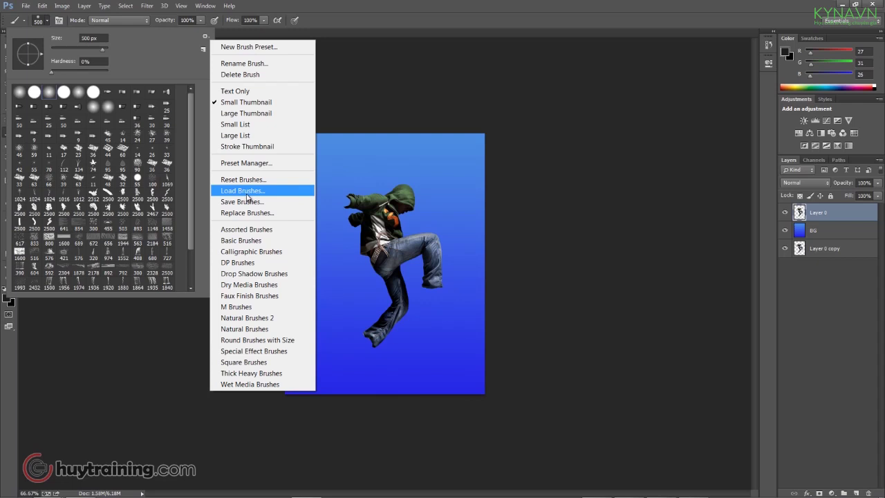
left_click(246, 192)
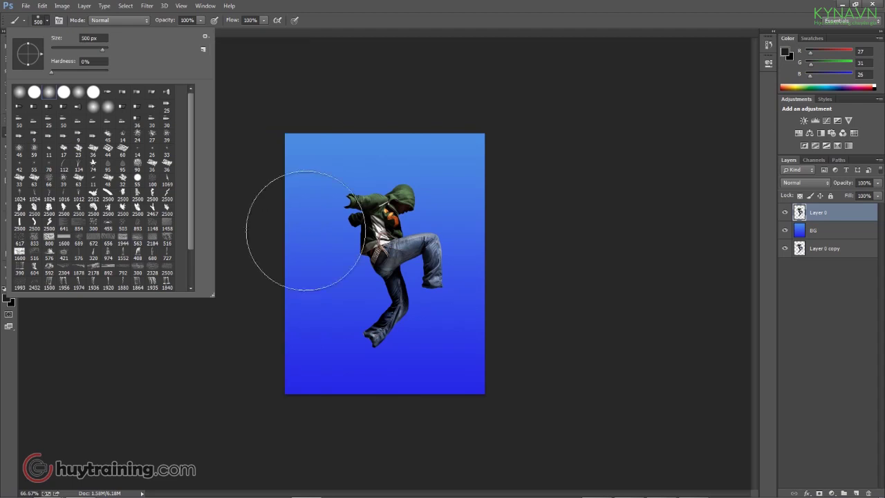
left_click_drag(288, 36, 430, 51)
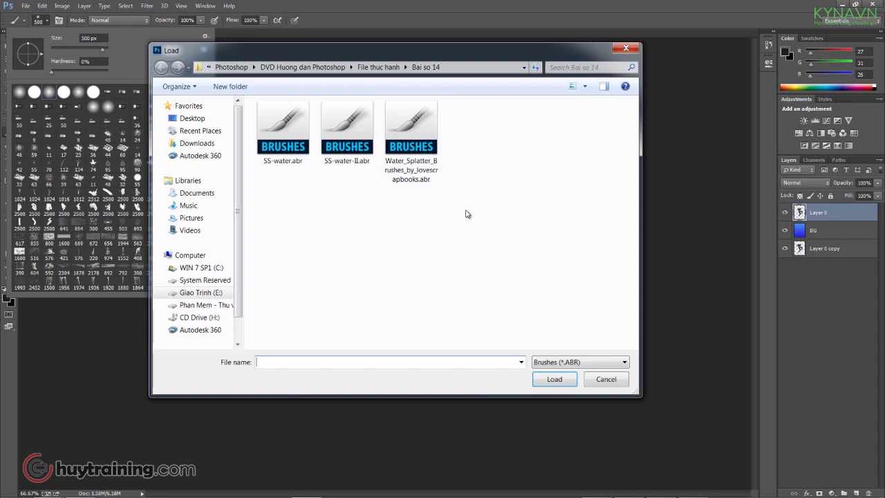
mouse_move(385, 50)
left_mouse_down()
mouse_move(417, 66)
mouse_move(453, 54)
left_mouse_up()
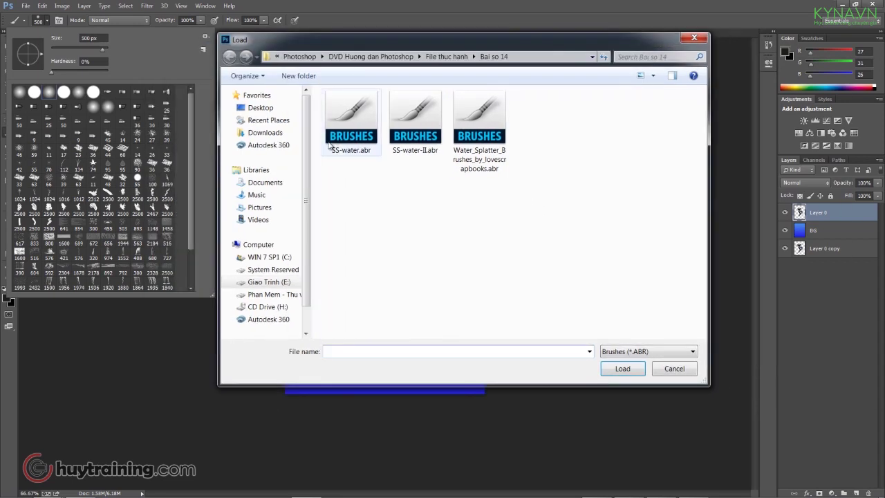
left_click(347, 130)
left_click(418, 130)
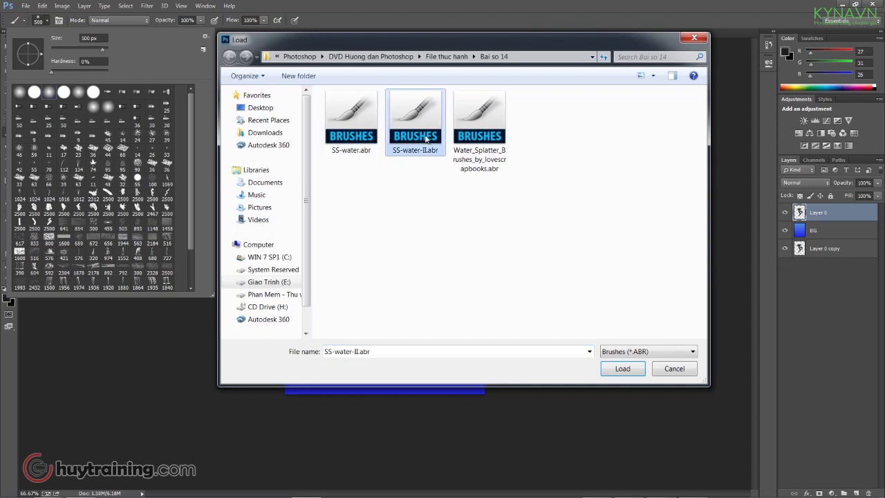
left_click(486, 157)
left_click(361, 136)
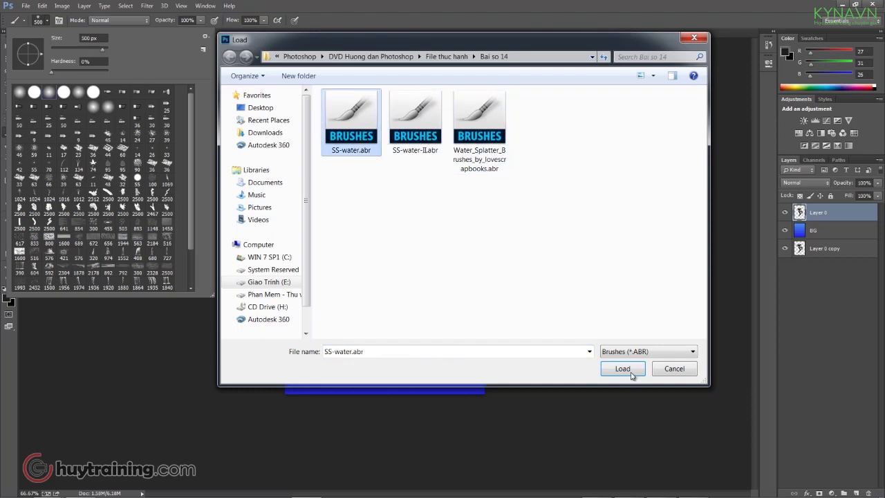
left_click(674, 368)
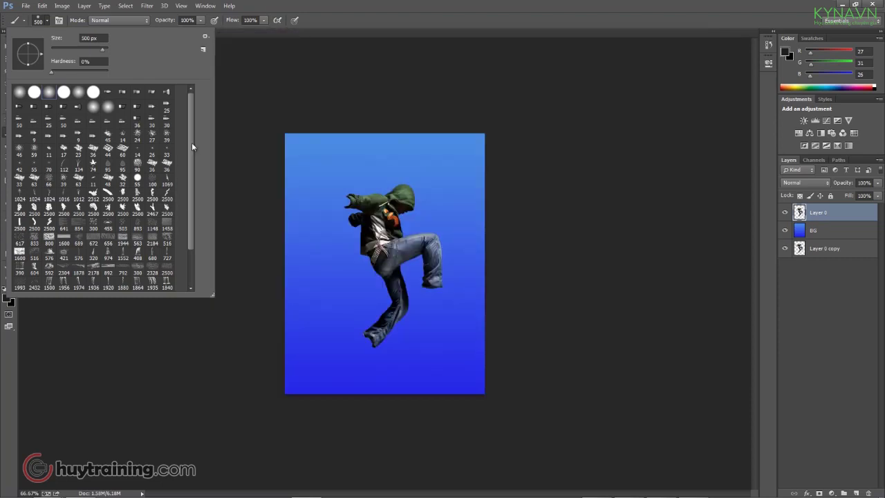
left_click_drag(191, 143, 191, 188)
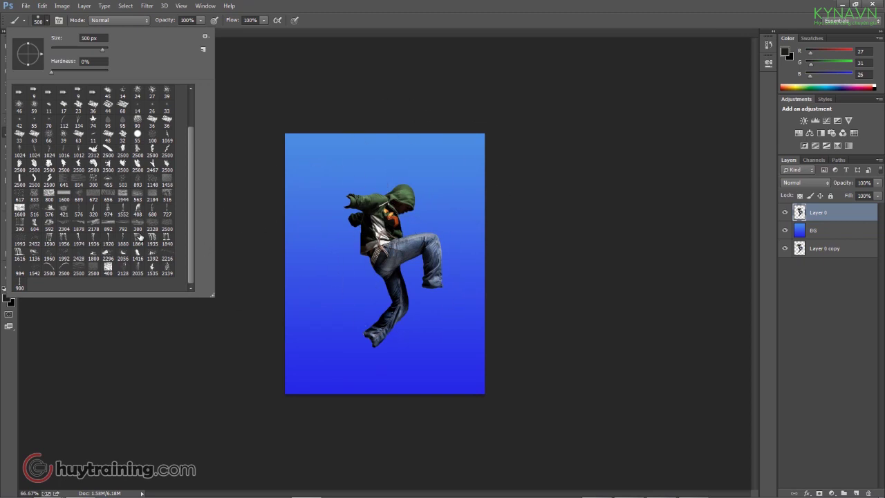
Create a new layer named nuoc, placed below dancer Layer 0 and above the BG layer.
left_click(253, 212)
key("ctrl+1")
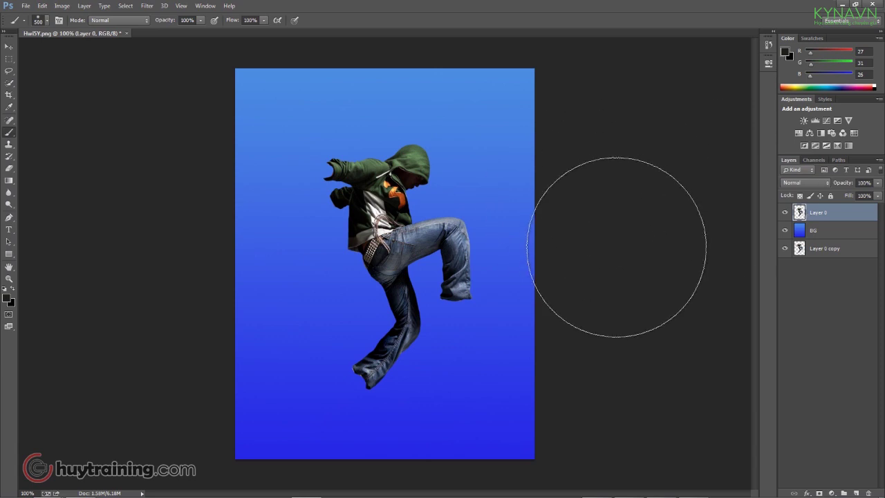
key("ctrl+shift+n")
key("Return")
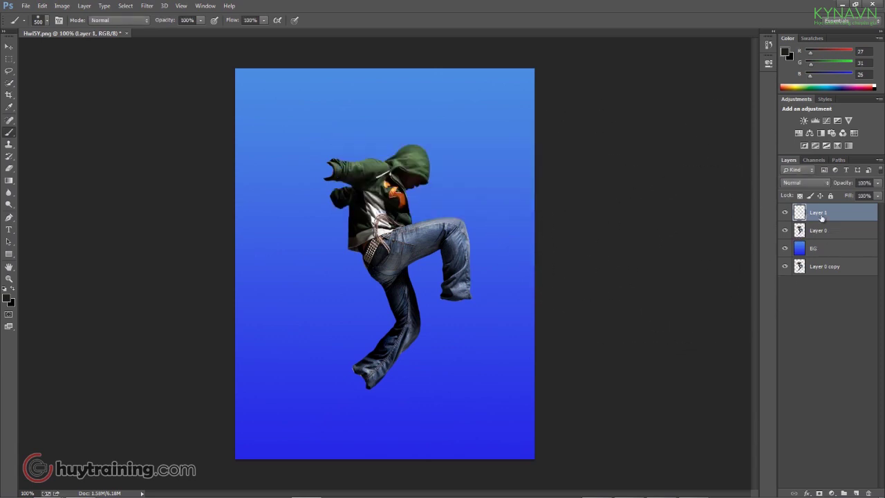
left_click_drag(818, 213, 823, 248)
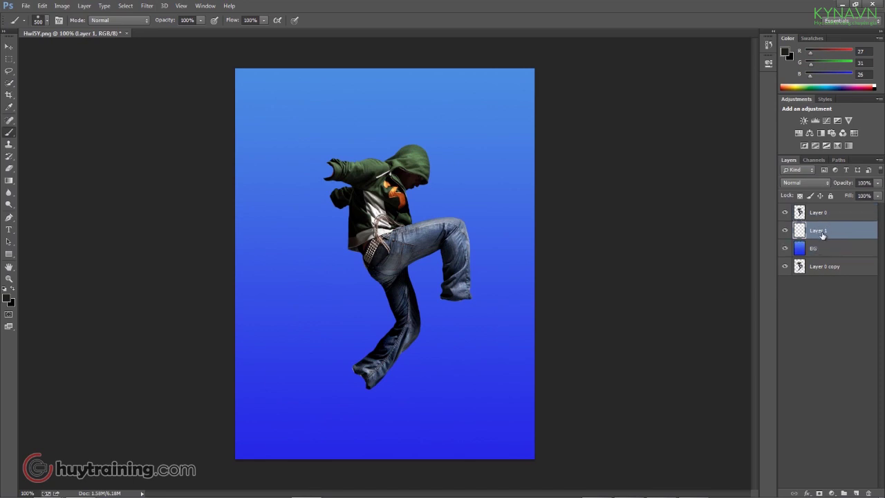
double_click(820, 232)
type("nuoc")
key("Return")
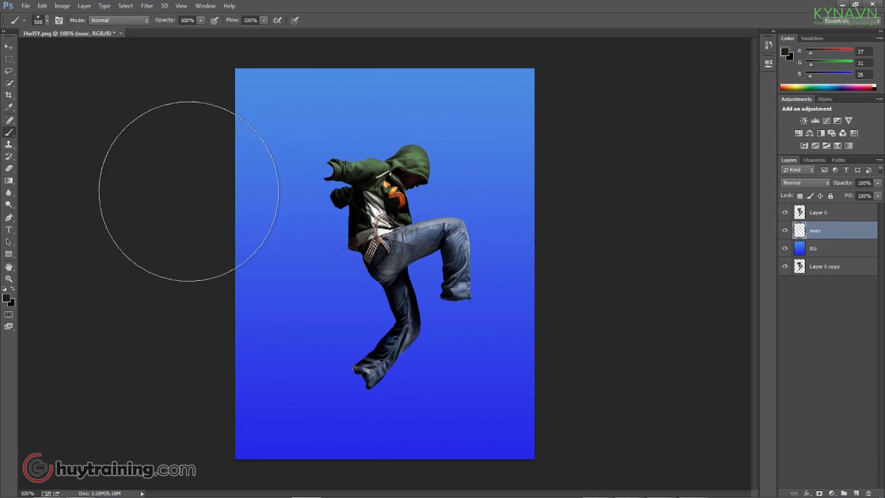
Select the 2126 water splash brush preset at size 99.
right_click(68, 49)
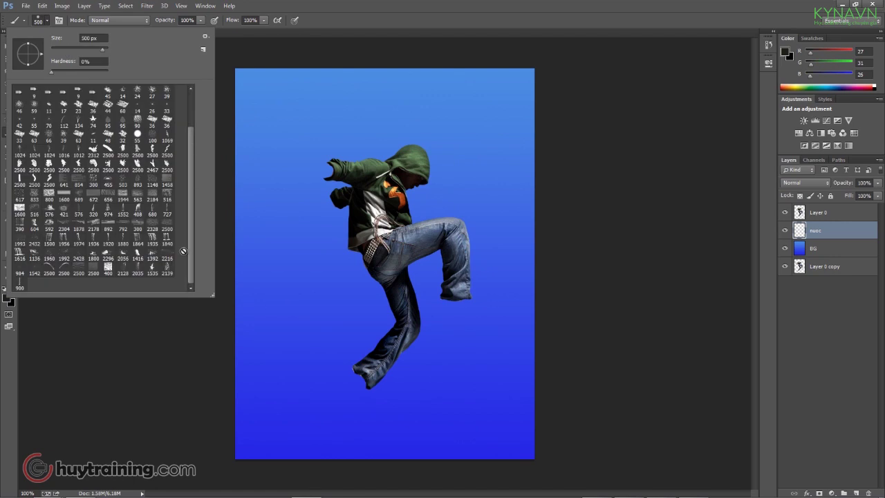
left_click(152, 268)
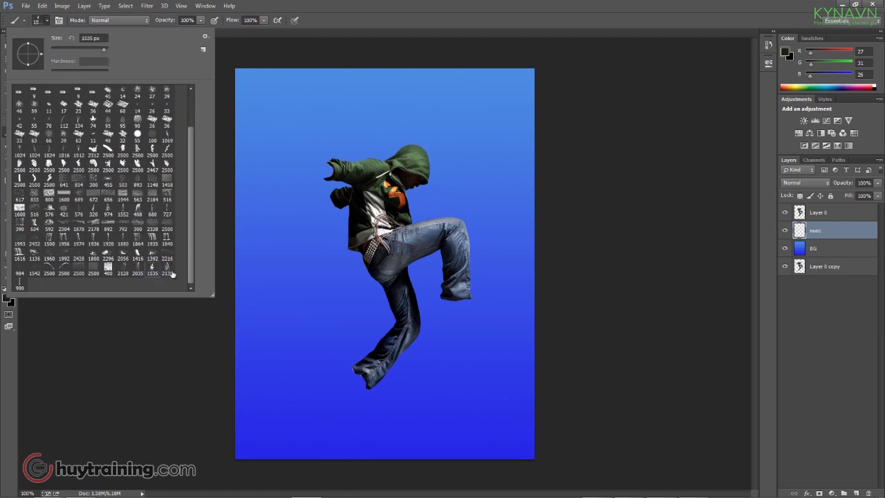
left_click(167, 270)
double_click(168, 274)
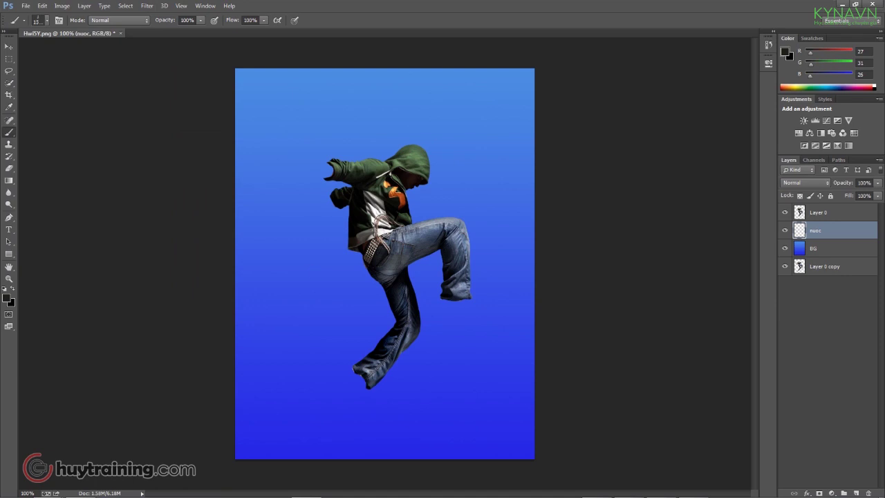
right_click(317, 229)
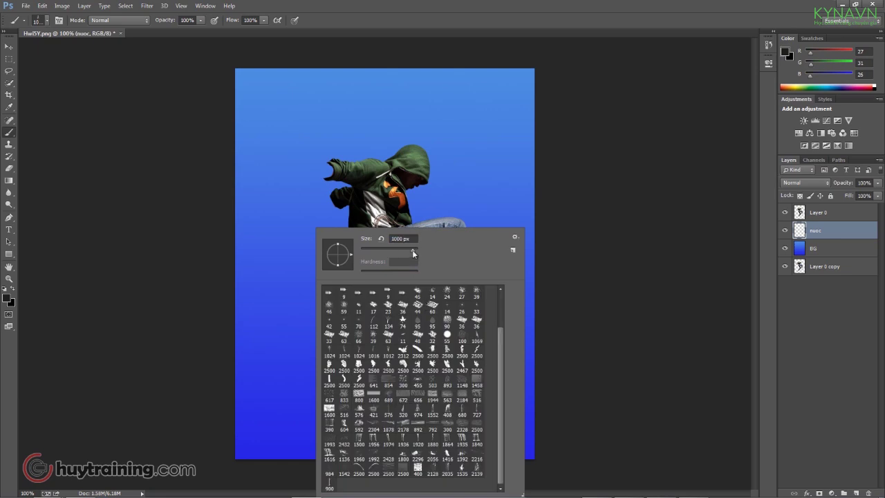
left_click_drag(370, 250, 389, 250)
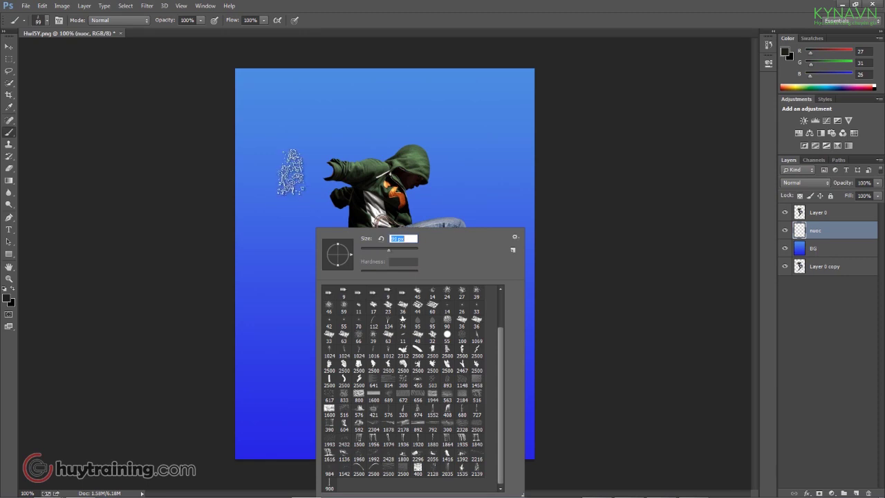
key("Return")
With white as the foreground colour, stamp a water splash just left of the outstretched hands.
left_click(285, 172)
scroll(291, 173, "up", 1)
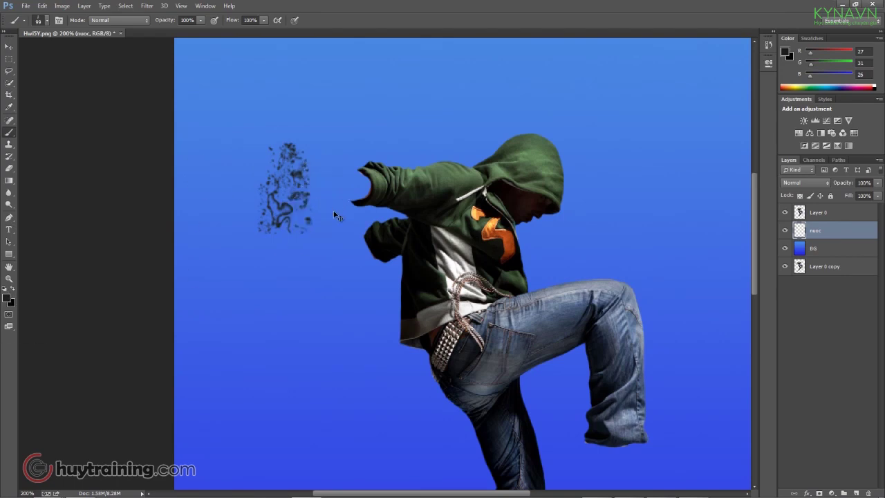
key("ctrl+z")
key("d")
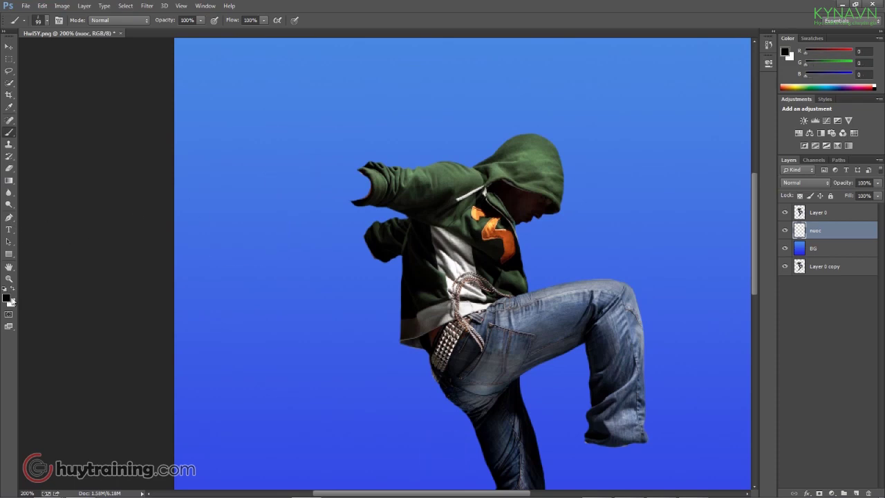
key("x")
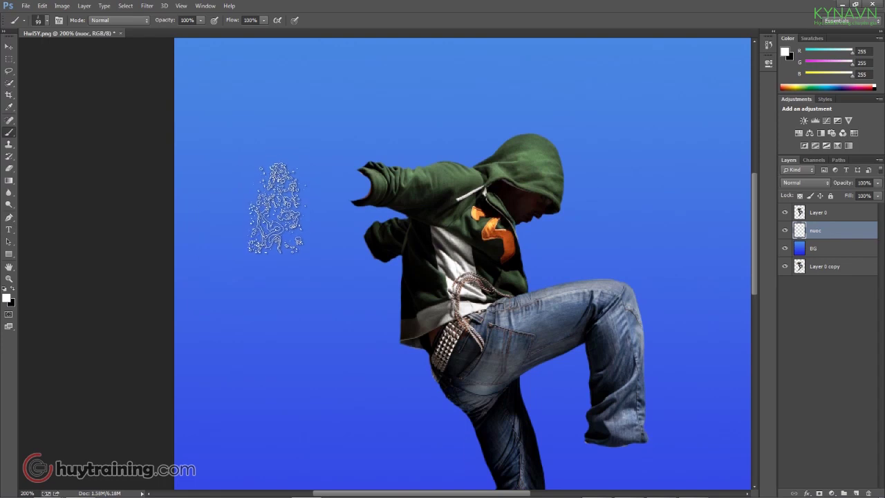
left_click(281, 209)
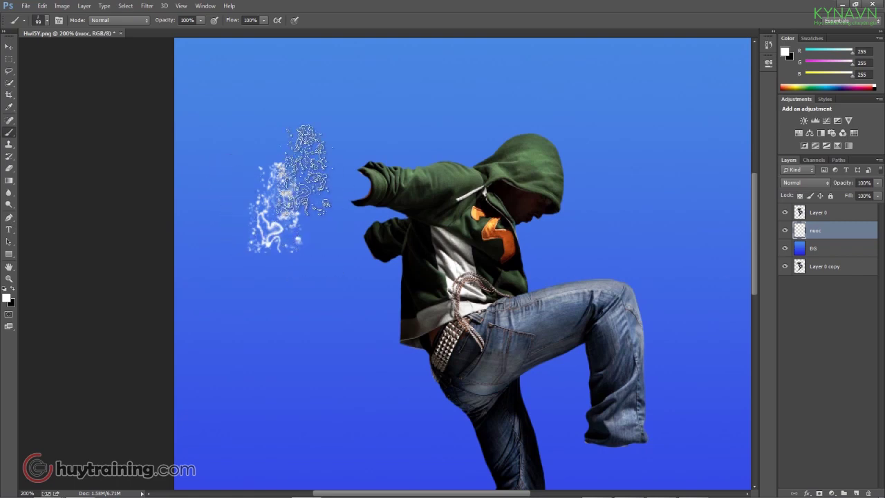
key("ctrl+t")
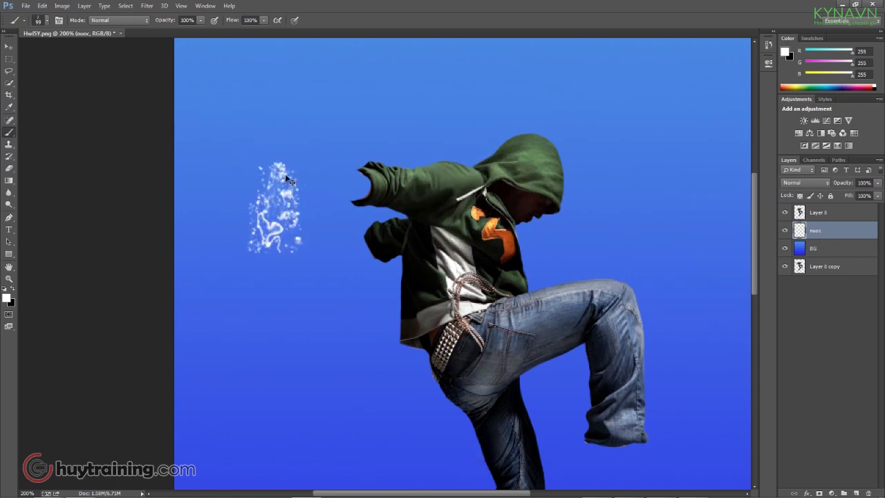
Rotate the splash about -107° and move it to the dancer's fist.
left_click_drag(323, 253, 220, 271)
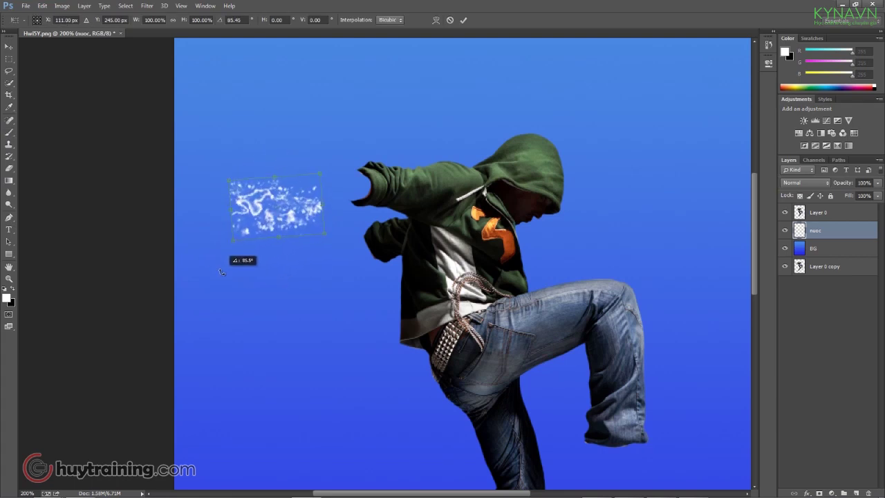
mouse_move(220, 271)
left_mouse_down()
mouse_move(300, 117)
mouse_move(319, 125)
left_mouse_up()
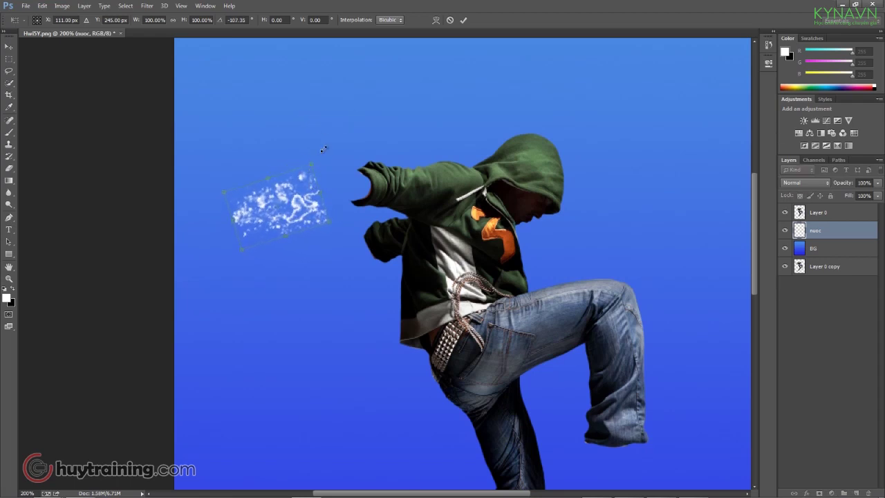
left_click_drag(316, 158, 324, 164)
left_click_drag(309, 204, 394, 178)
Scale the splash from its handles to fit the fist and apply the transform.
scroll(395, 178, "up", 1)
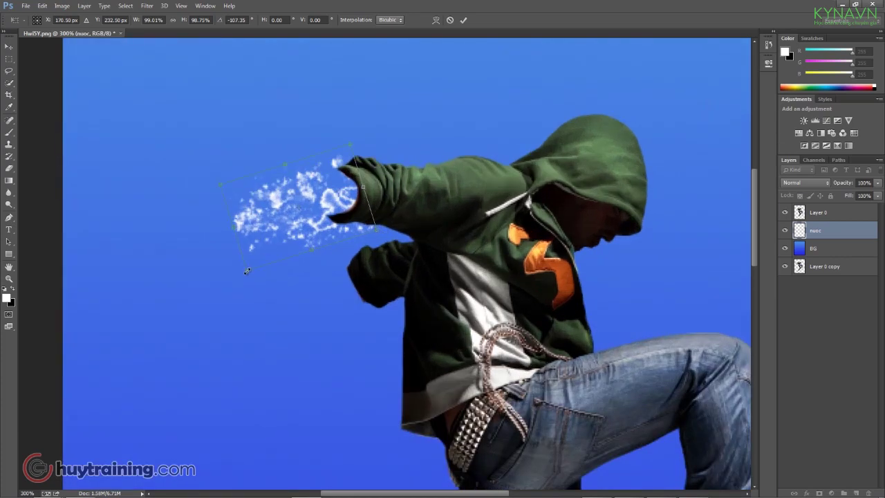
left_click_drag(247, 268, 244, 253)
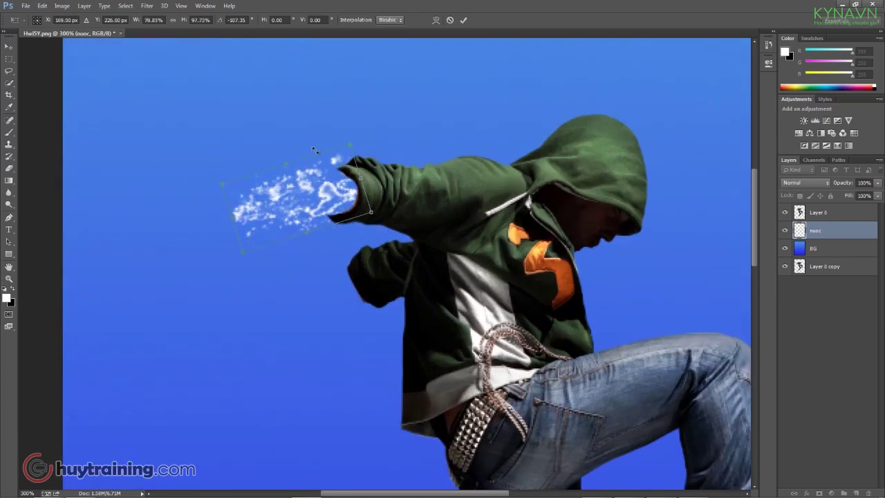
left_click_drag(351, 148, 356, 150)
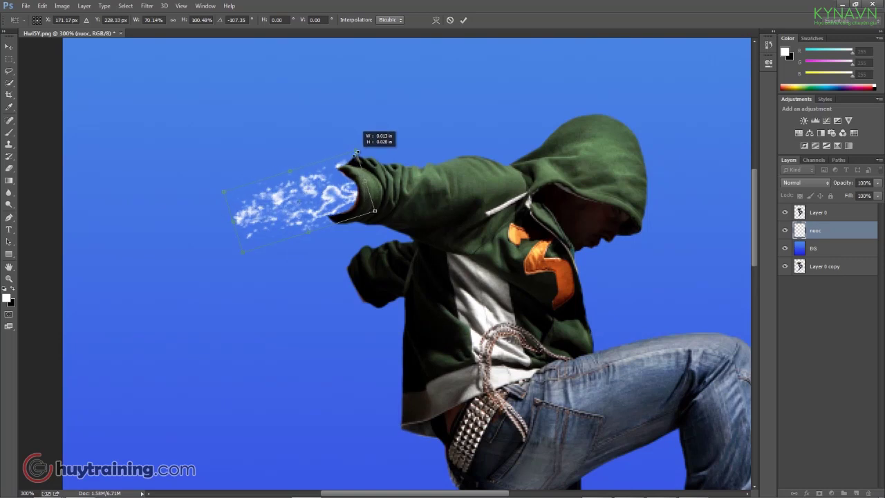
left_click_drag(312, 233, 312, 240)
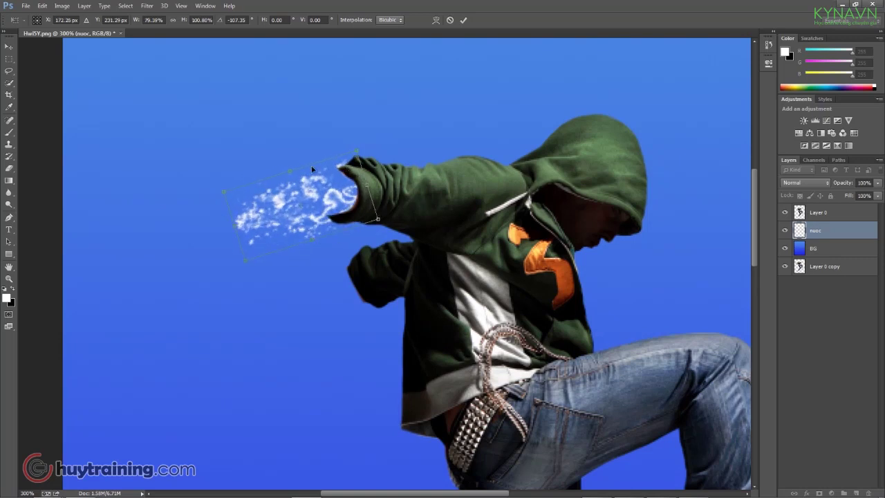
left_click_drag(291, 171, 300, 182)
key("Return")
key("ctrl+minus")
key("ctrl+minus")
key("ctrl+plus")
key("ctrl+plus")
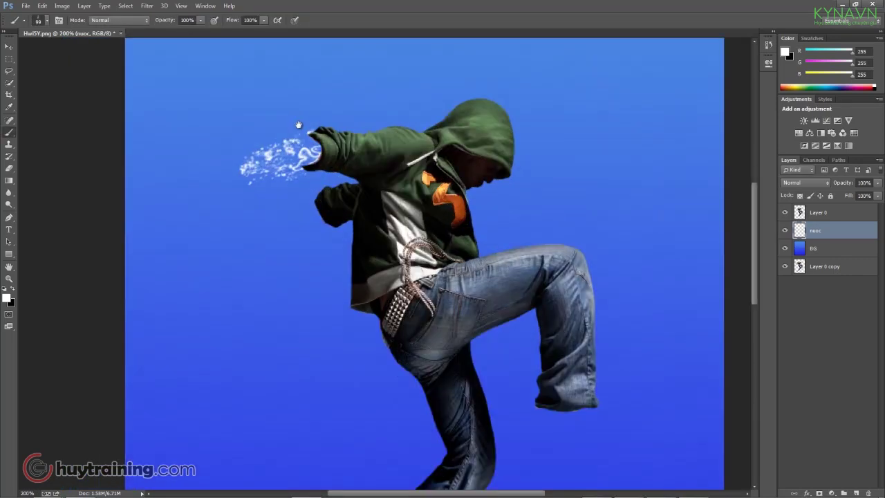
Stamp extra white spray on the fist splash with a size-90 splash brush.
left_click_drag(300, 129, 302, 188)
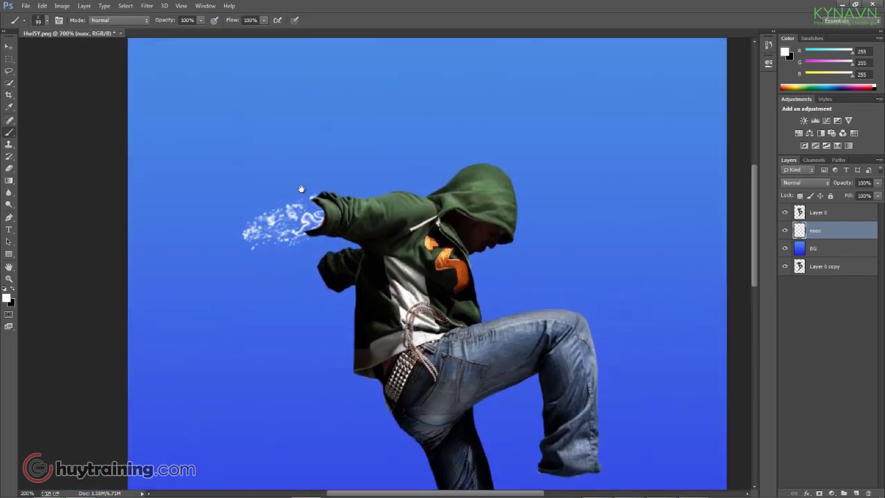
left_click(49, 21)
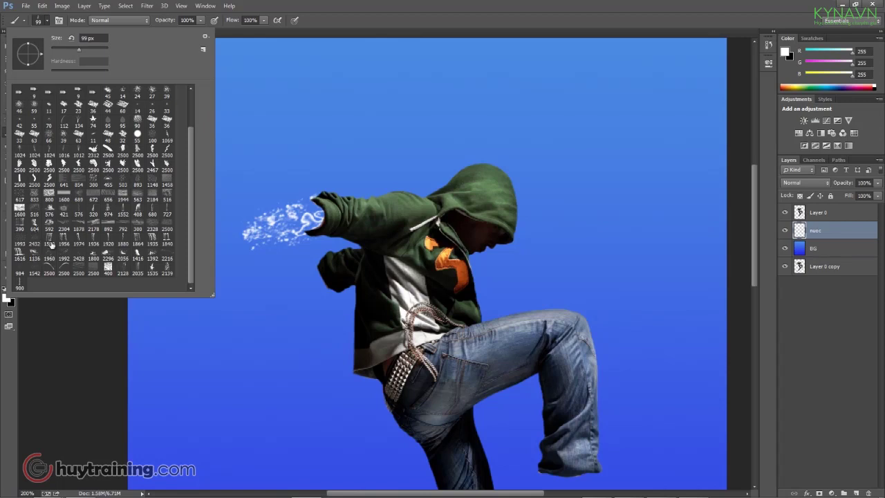
double_click(153, 256)
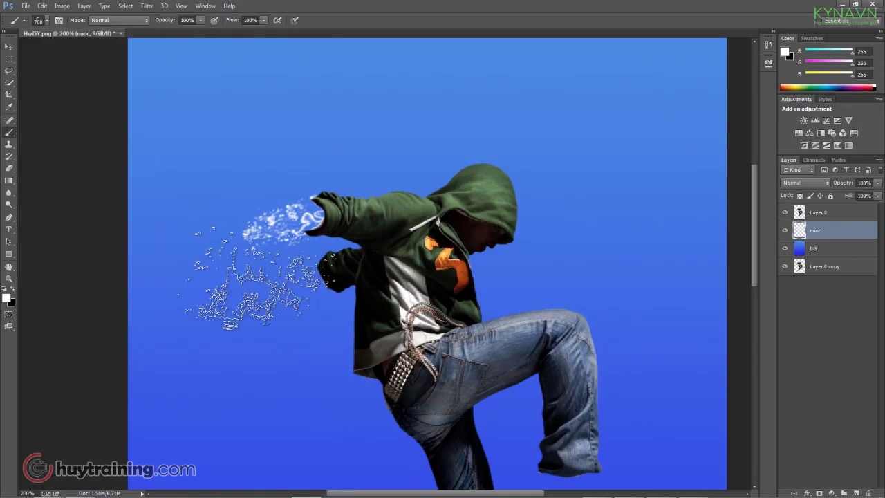
key("bracketleft")
key("bracketleft")
key("bracketleft")
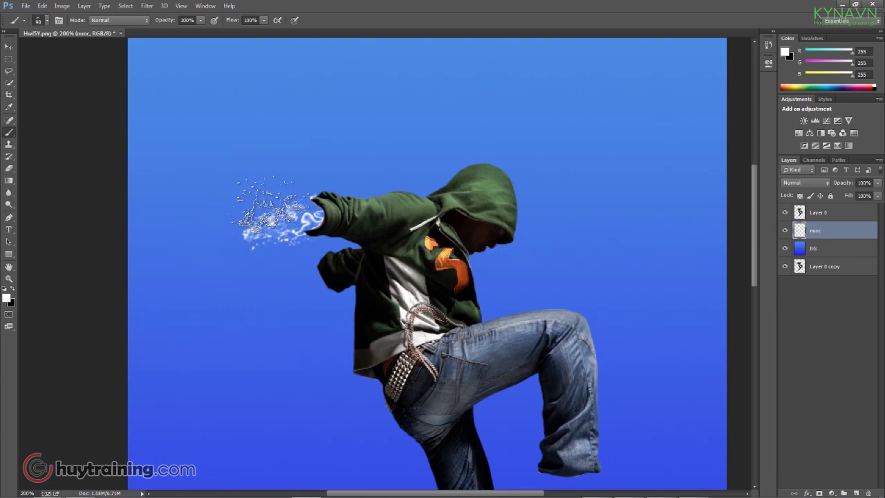
left_click(269, 211)
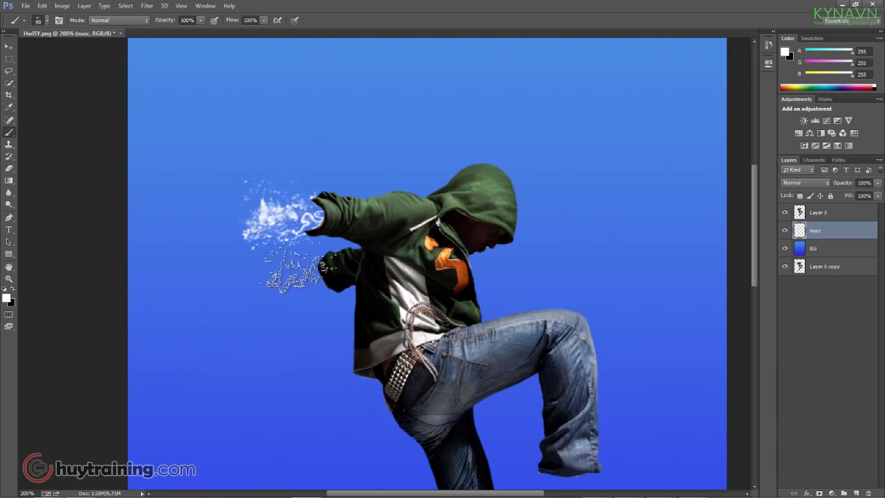
Switch to a different splash brush at size 125 and add a new empty Layer 1.
left_click(45, 20)
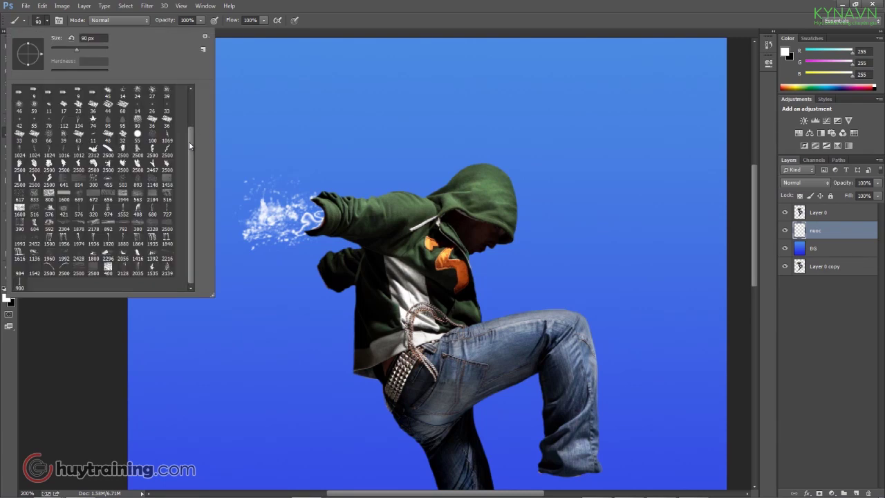
double_click(152, 271)
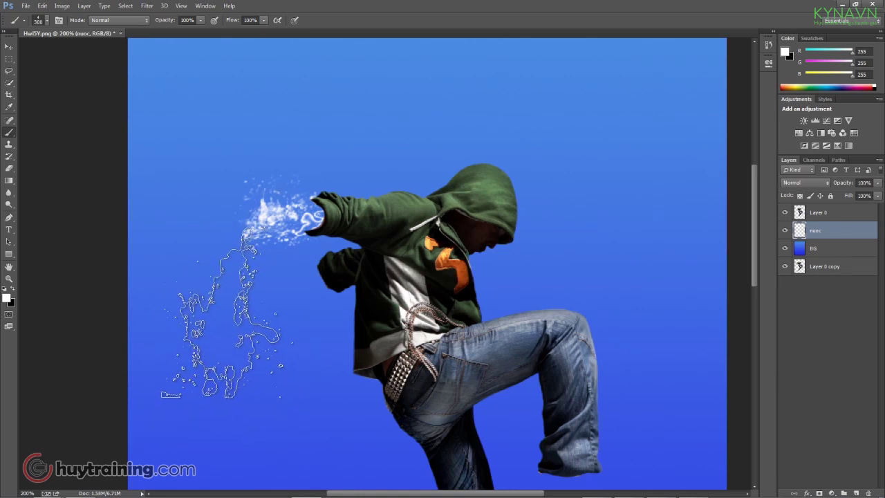
key("bracketleft")
key("bracketleft")
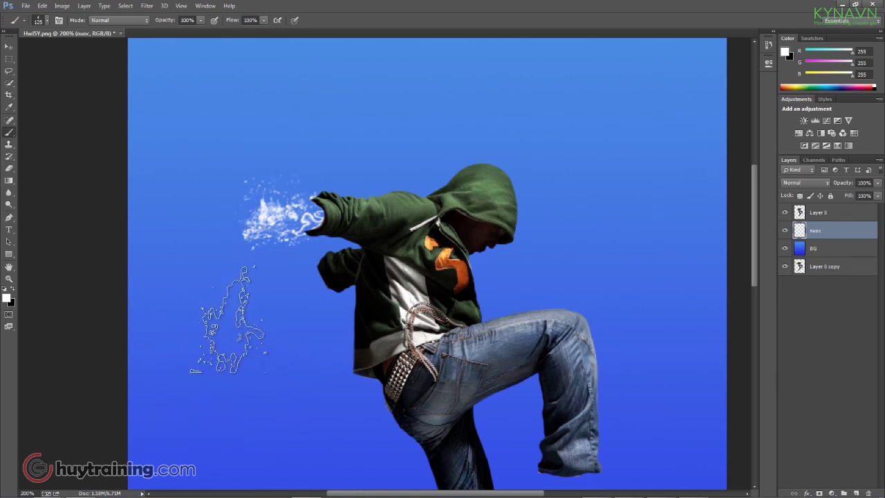
key("bracketleft")
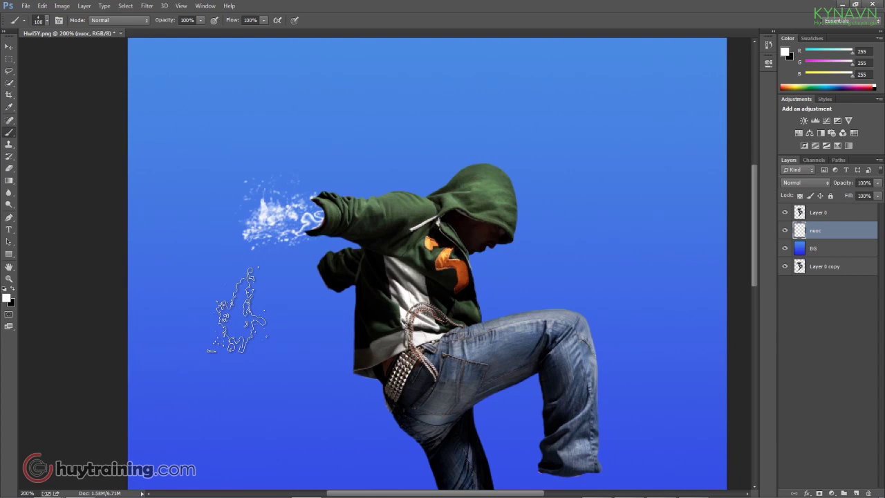
key("ctrl+shift+n")
key("Return")
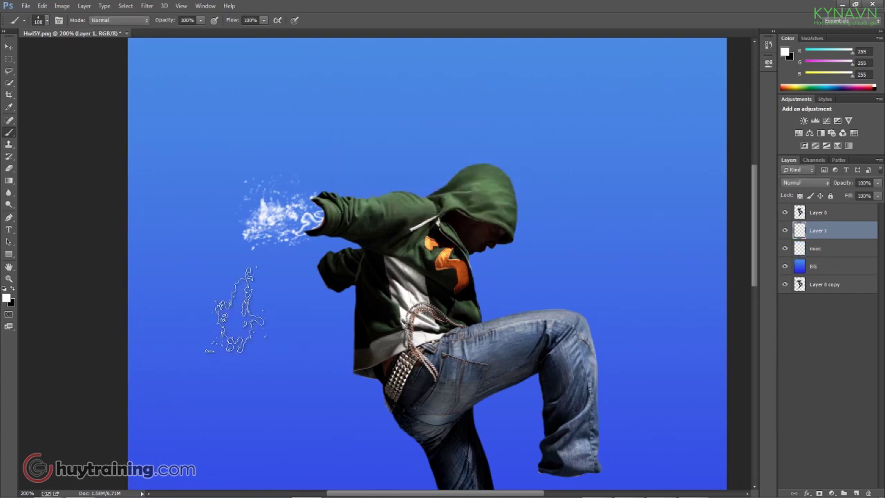
Stamp a second white splash on Layer 1, rotate it about -112°, and fit it over the fist.
left_click(230, 308)
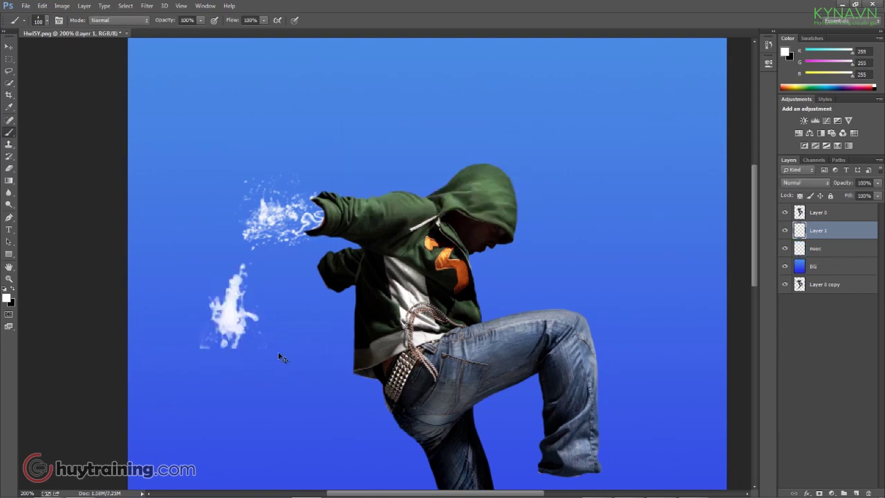
key("ctrl+t")
left_click_drag(294, 293, 294, 181)
mouse_move(263, 305)
left_mouse_down()
mouse_move(287, 243)
mouse_move(322, 219)
left_mouse_up()
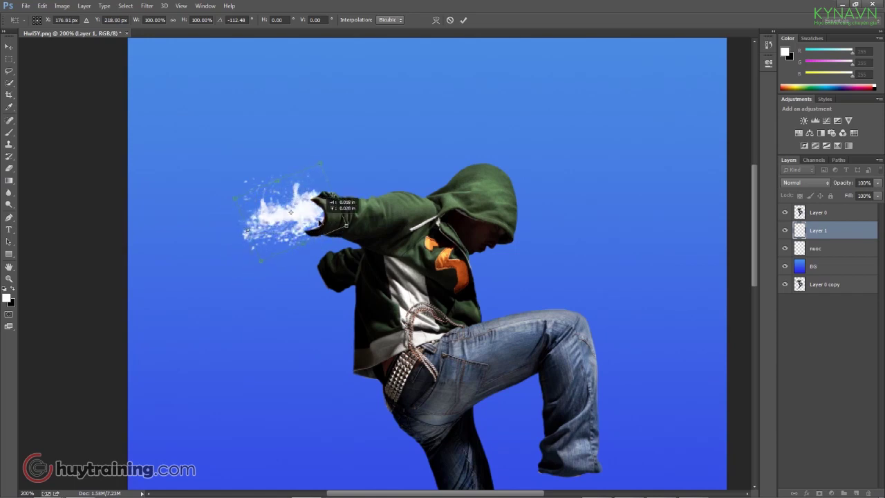
left_click_drag(247, 231, 261, 224)
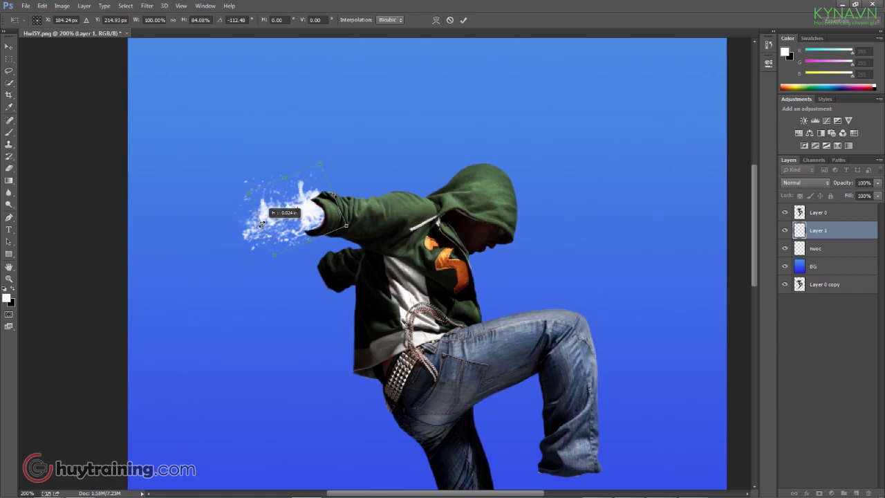
left_click_drag(321, 233, 312, 243)
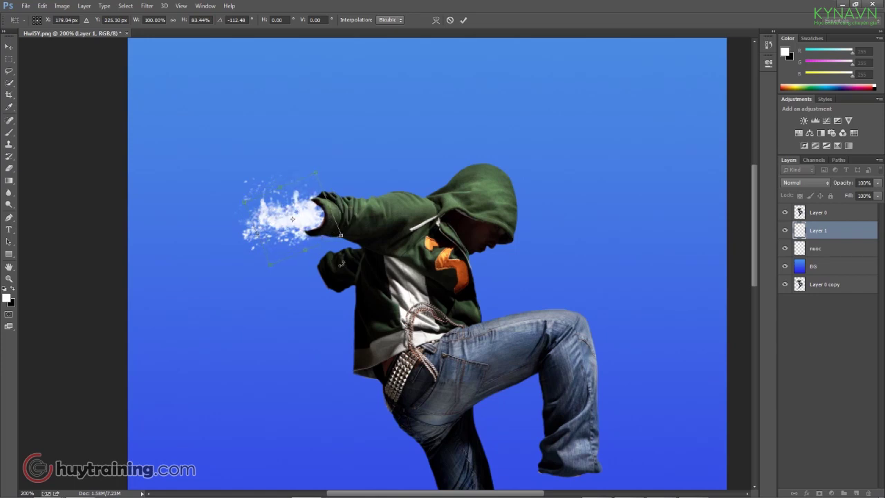
key("Return")
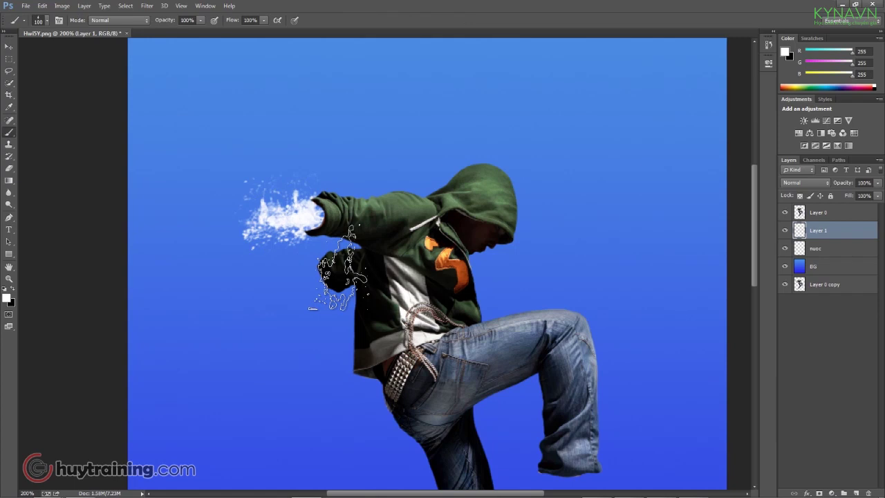
Stamp fine spray near the fist with a finer spray brush at size 150.
key("ctrl+minus")
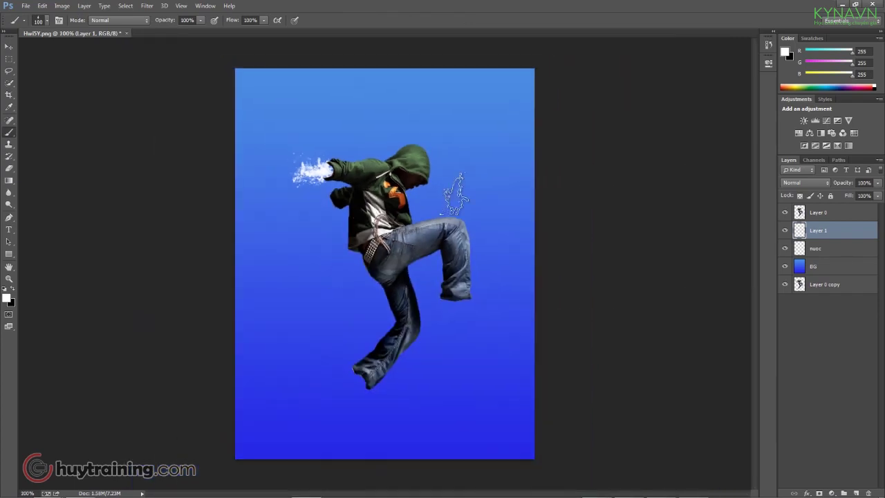
left_click(46, 20)
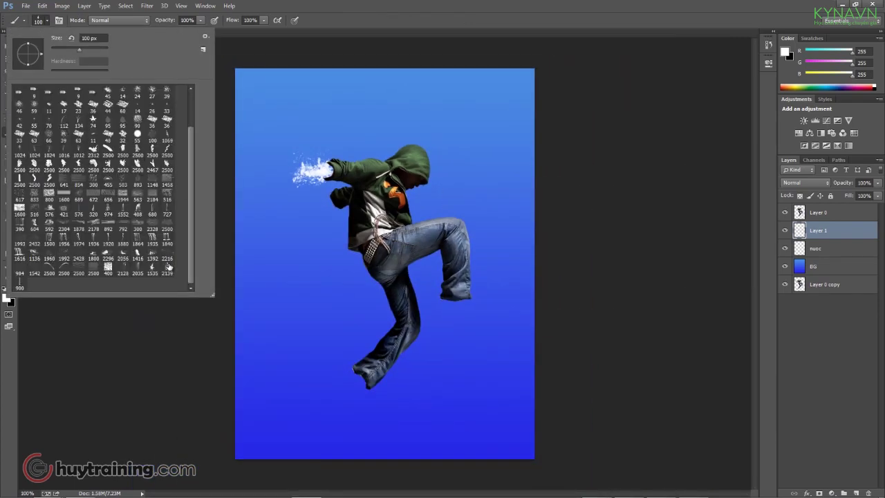
double_click(167, 260)
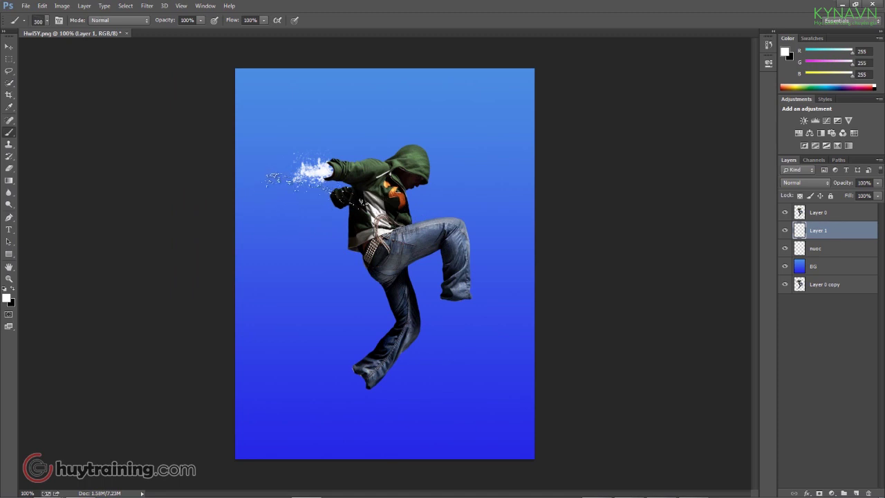
type("0")
left_click(294, 173)
Merge the nuoc and Layer 1 splash layers into a single Layer 1.
left_click(821, 248)
left_click(823, 232)
left_click(822, 249, "shift")
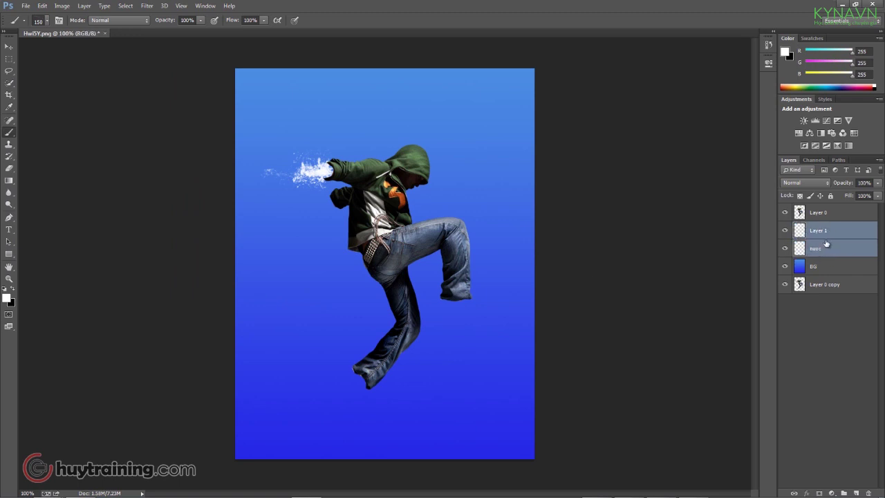
key("ctrl+e")
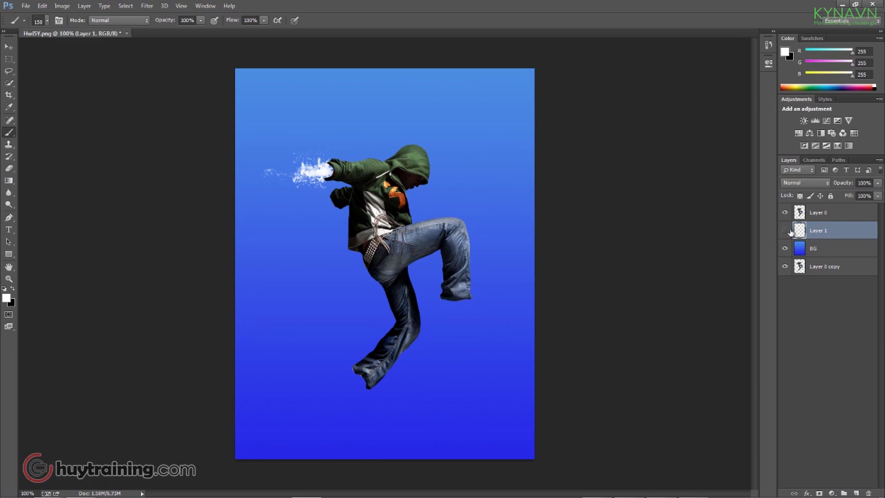
left_click(786, 230)
left_click(786, 230)
key("ctrl+plus")
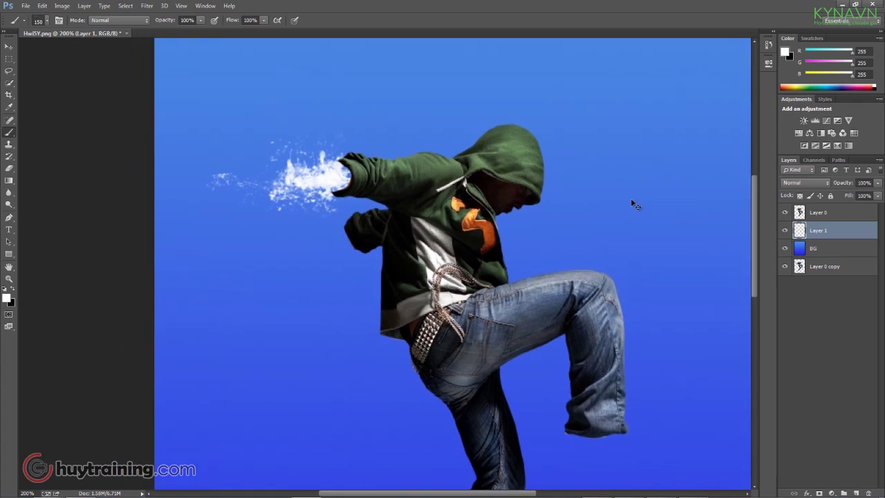
Add a new Layer 2 and pick a splash brush sized to 105 px.
key("ctrl+shift+n")
key("Return")
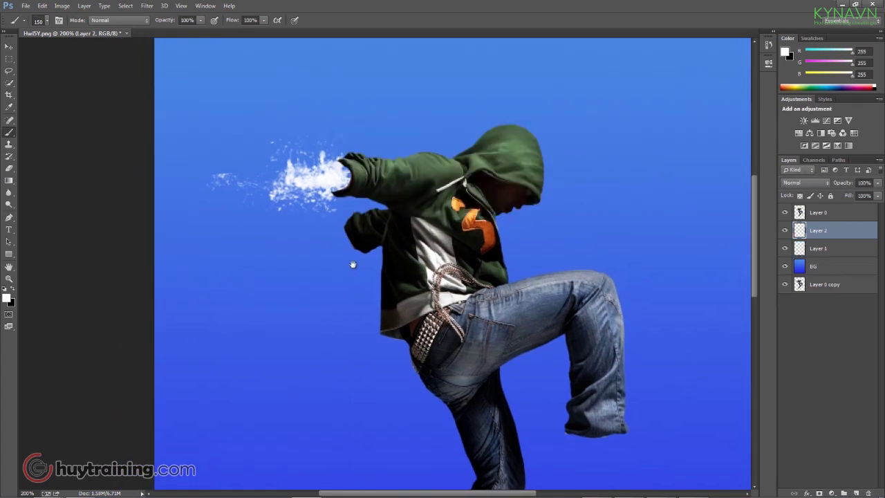
left_click_drag(352, 257, 278, 162)
mouse_move(483, 328)
left_mouse_down()
mouse_move(527, 339)
mouse_move(490, 256)
mouse_move(566, 297)
left_mouse_up()
key("ctrl+z")
key("ctrl+z")
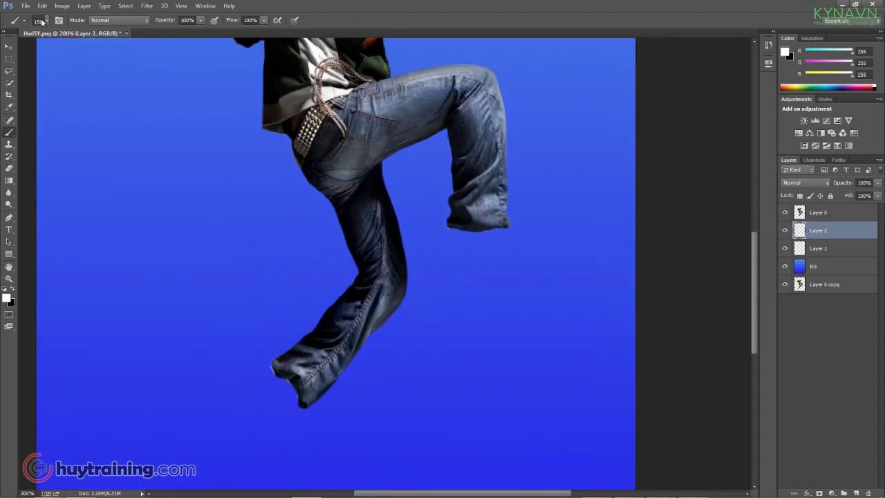
left_click(47, 23)
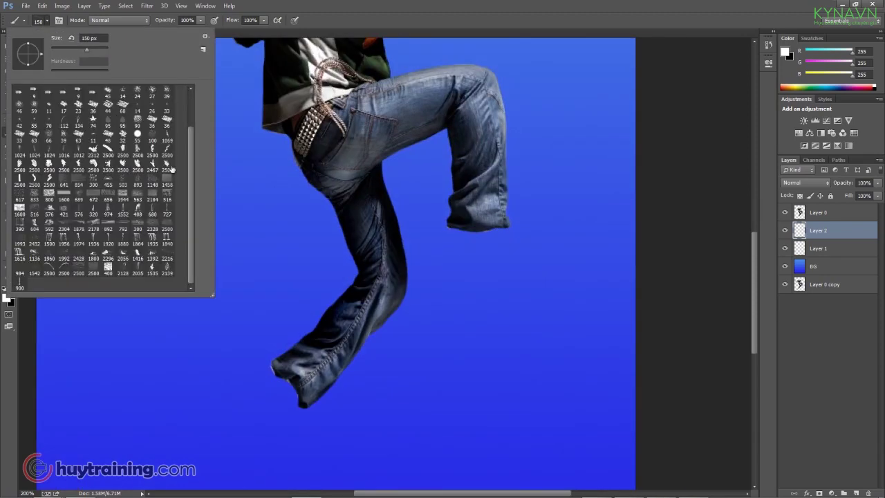
double_click(168, 270)
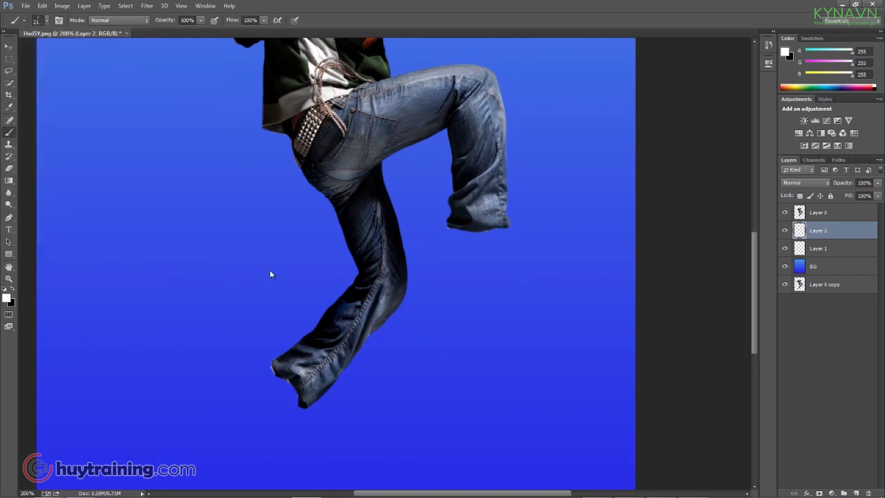
right_click(482, 295)
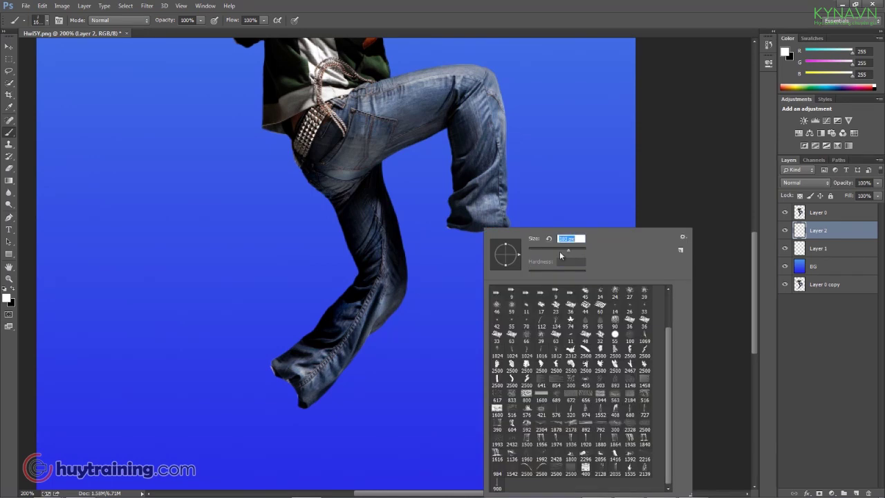
left_click_drag(542, 251, 557, 250)
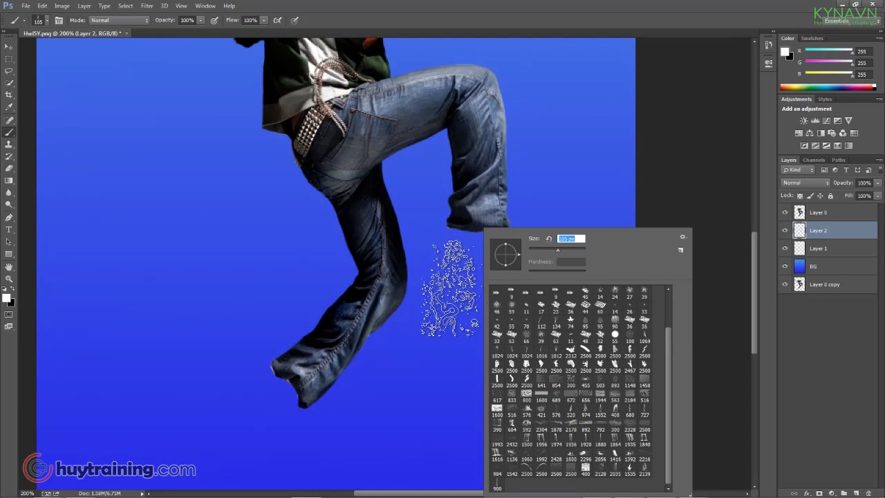
Stamp a white splash, rotate it about 173°, and place it under the raised ankle.
left_click(450, 290)
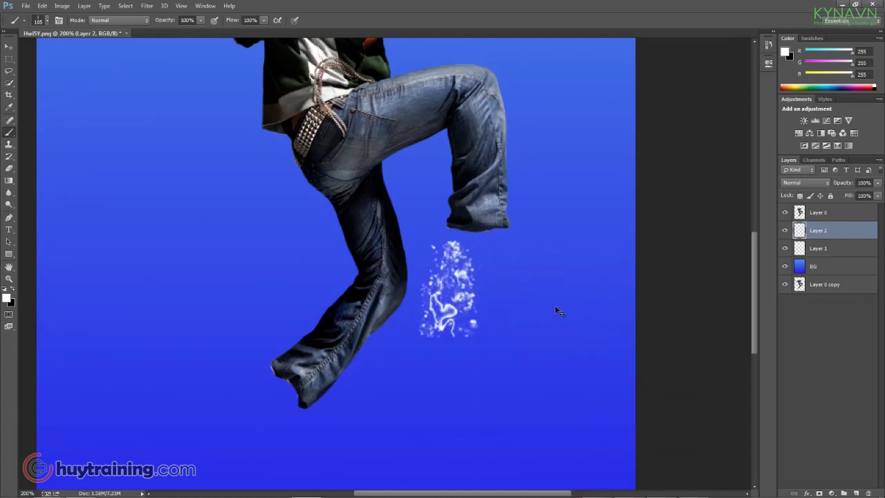
key("ctrl+t")
mouse_move(494, 347)
left_mouse_down()
mouse_move(318, 246)
mouse_move(336, 172)
left_mouse_up()
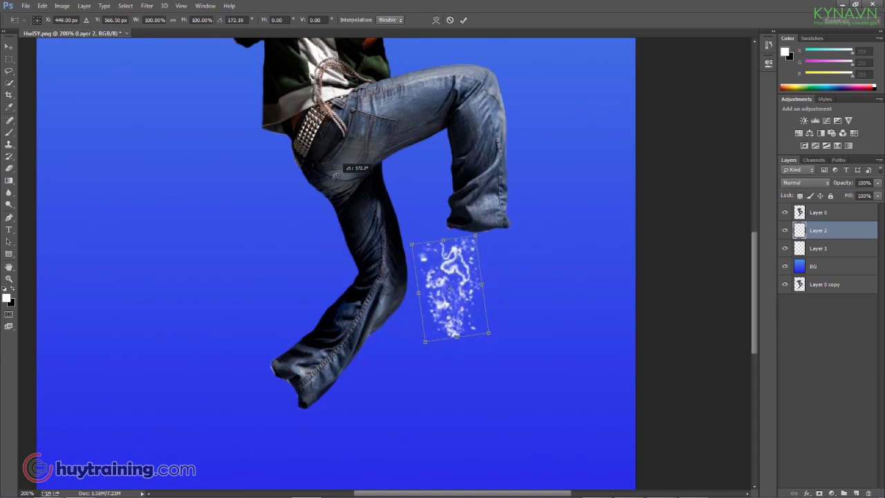
left_click_drag(447, 260, 476, 235)
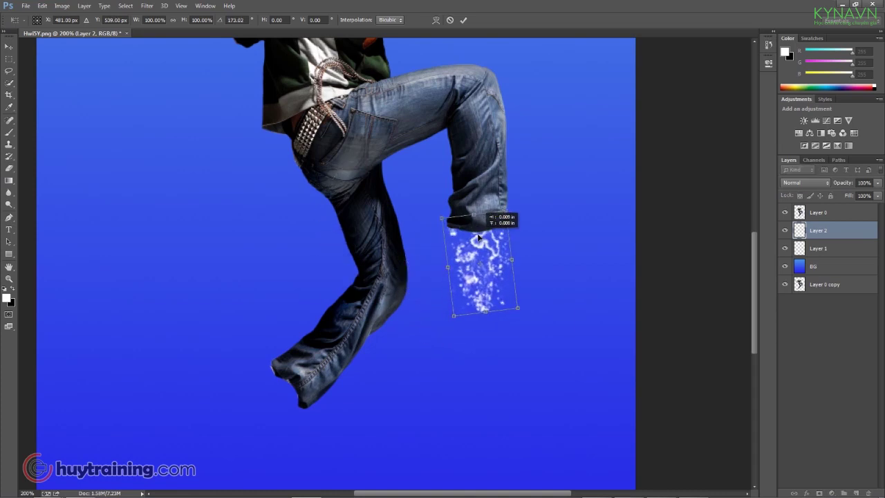
key("Return")
key("b")
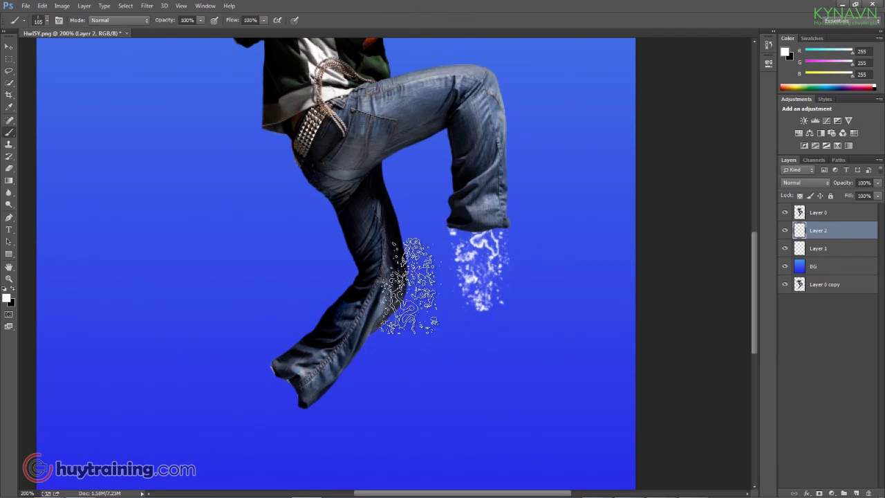
key("ctrl+minus")
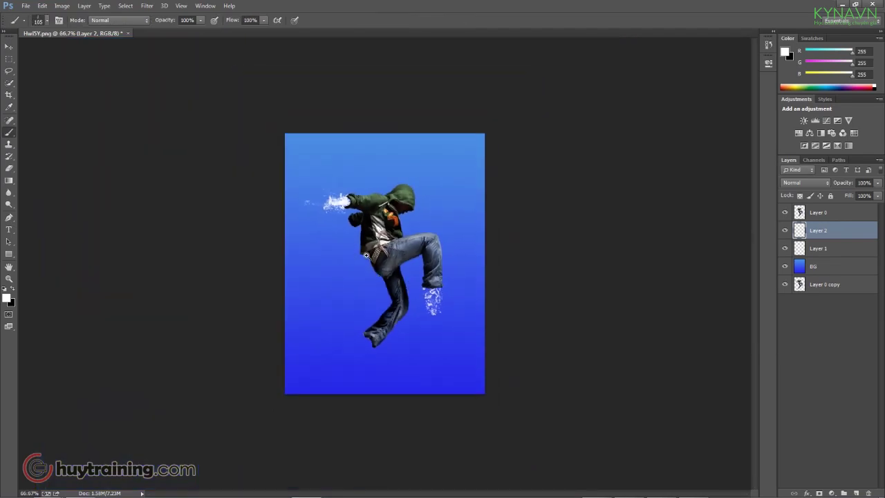
key("ctrl+0")
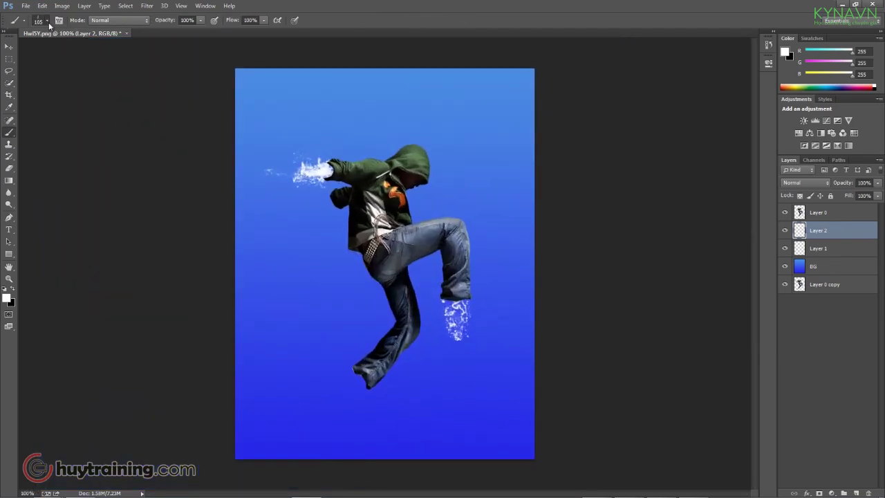
Stamp more white splatter at the raised foot with a 100 px splash brush.
left_click(47, 22)
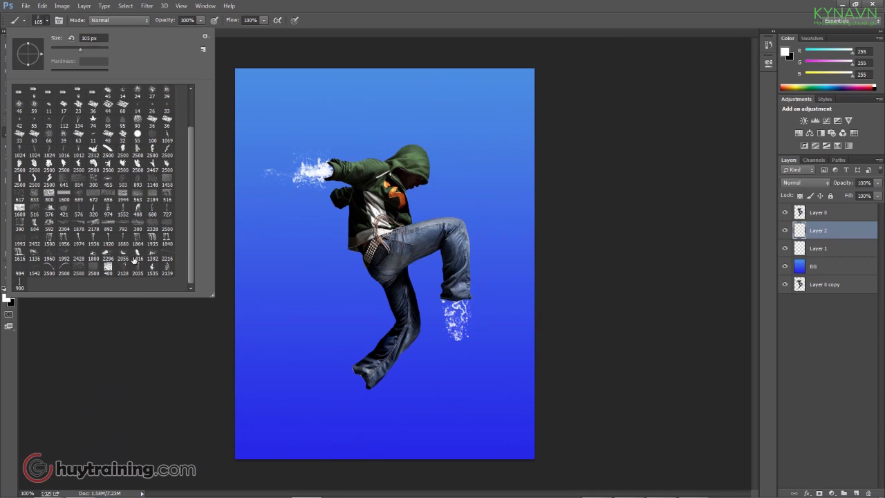
double_click(134, 260)
key("bracketright")
left_click_drag(450, 308, 484, 345)
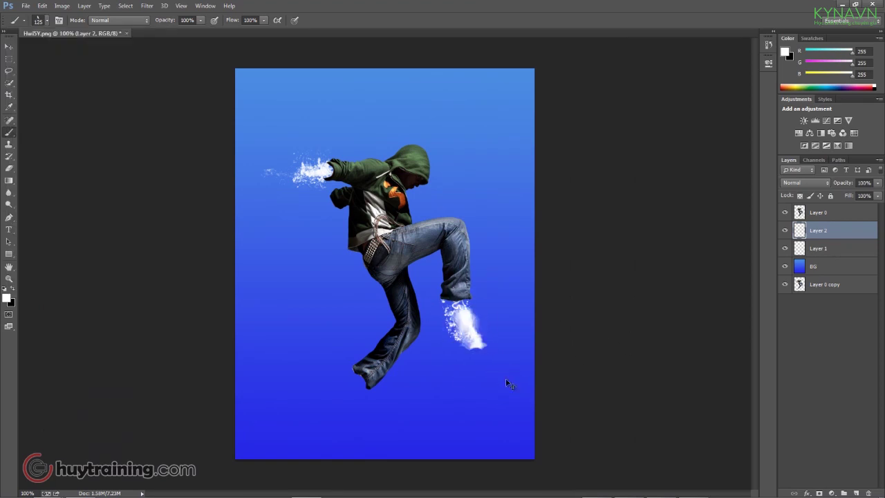
key("ctrl+z")
scroll(477, 329, "up", 1)
key("ctrl+z")
key("ctrl+z")
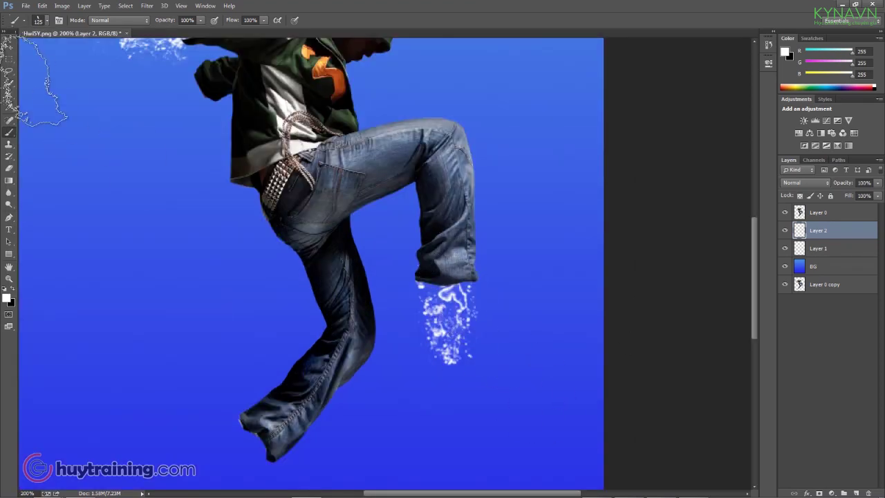
right_click(88, 106)
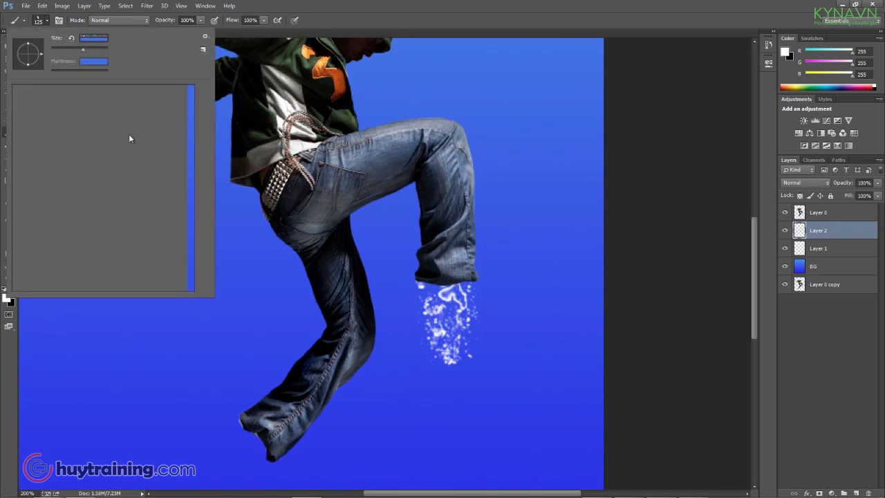
double_click(93, 257)
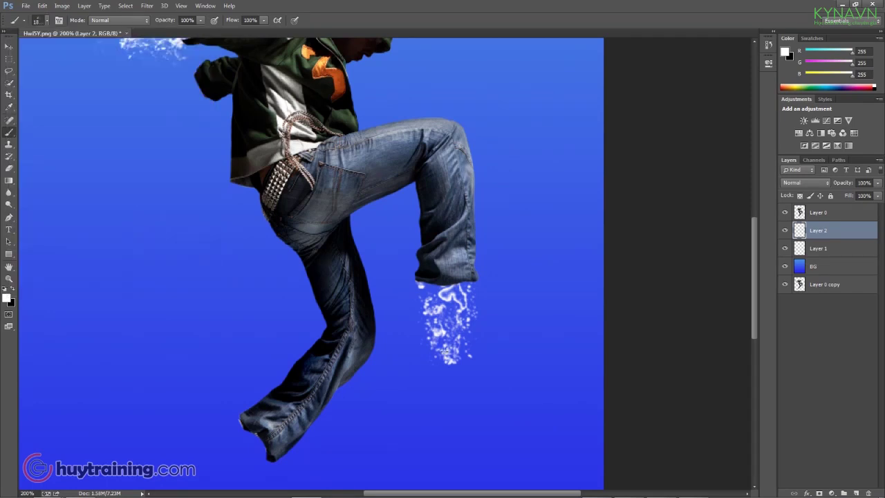
left_click(453, 305)
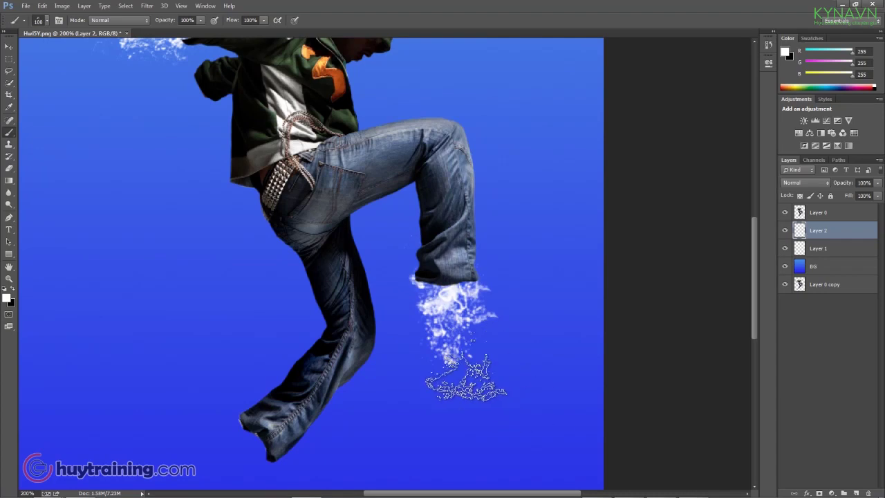
key("ctrl+minus")
Choose a fine spray brush tip and enlarge it.
left_click(46, 21)
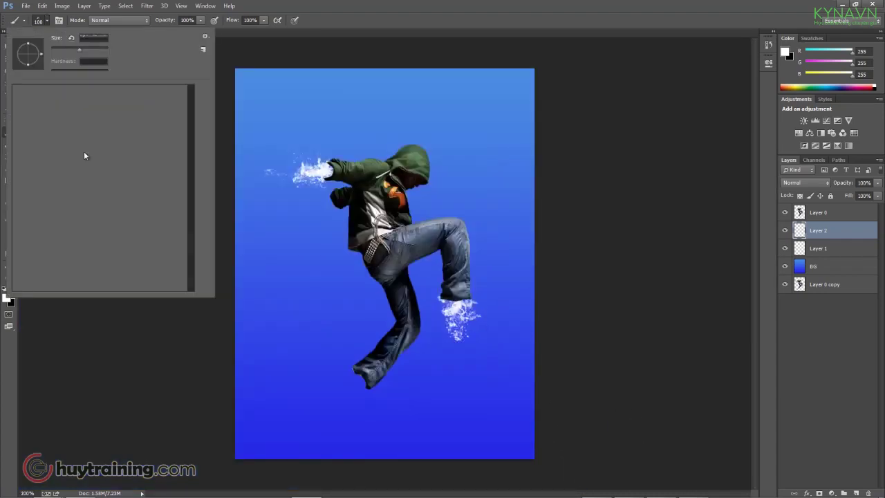
left_click(170, 257)
key("Return")
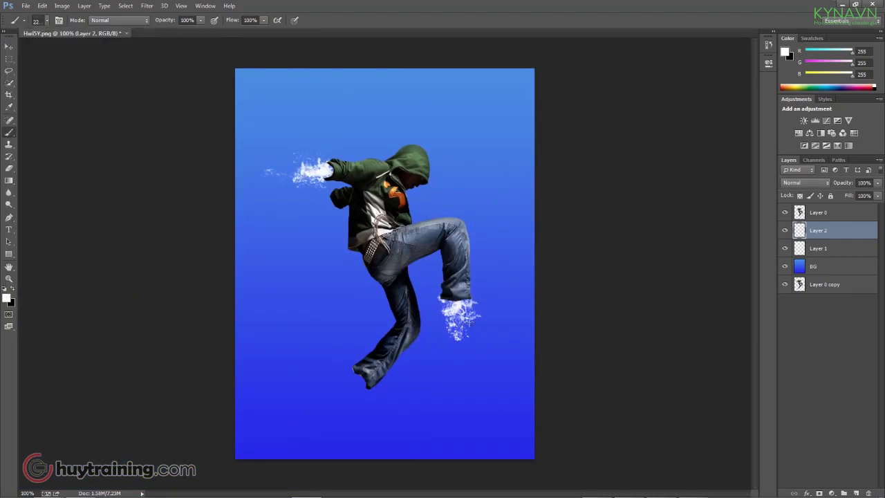
key("bracketright")
key("bracketright")
key("bracketright")
key("bracketright")
key("bracketright")
key("bracketright")
Paint a fine spray trail on a new layer, rotated about 65° beside the foot.
key("ctrl+shift+n")
key("Return")
left_click_drag(413, 358, 513, 385)
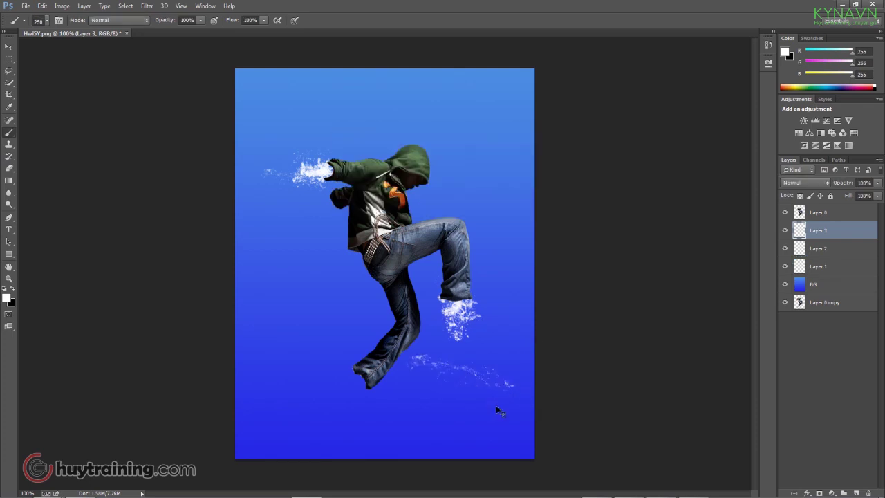
key("ctrl+t")
mouse_move(528, 391)
left_mouse_down()
mouse_move(535, 389)
mouse_move(489, 434)
mouse_move(455, 441)
left_mouse_up()
left_click_drag(473, 400, 481, 338)
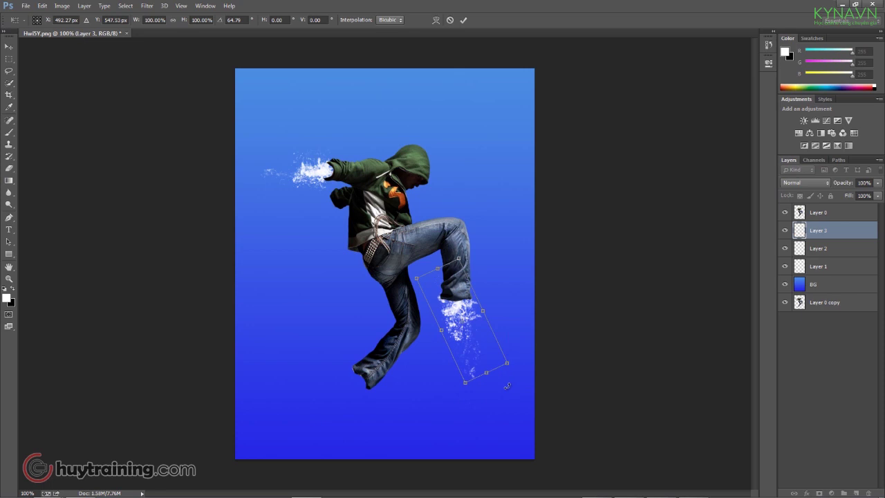
key("Return")
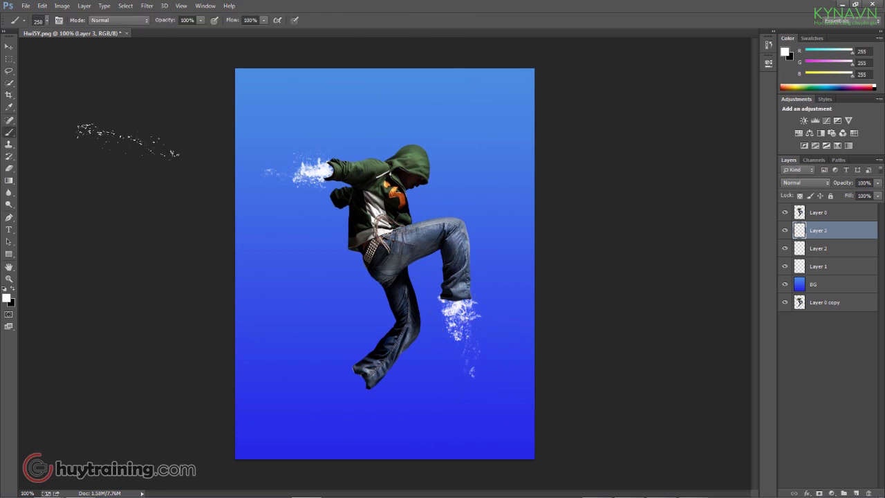
Merge the spray trail layer and Layer 2 into a single Layer 3.
left_click(49, 21)
left_click(48, 21)
left_click(785, 232)
left_click(786, 233)
left_click(833, 249, "ctrl")
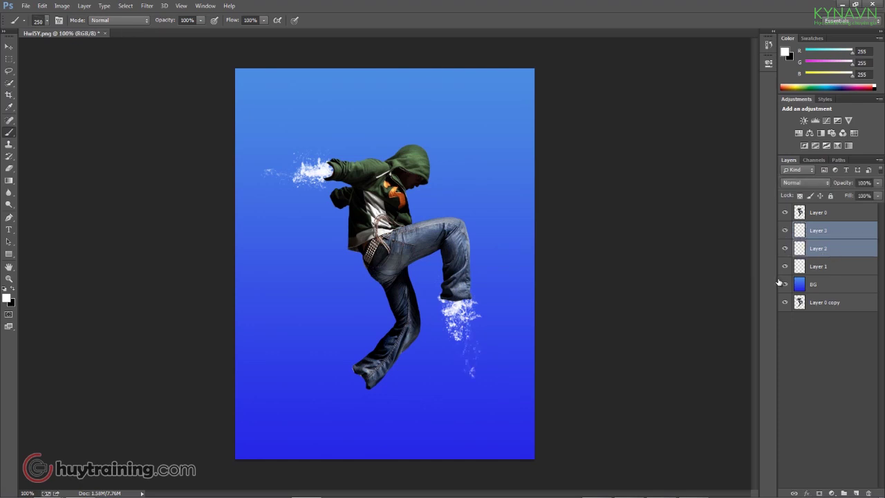
key("ctrl+e")
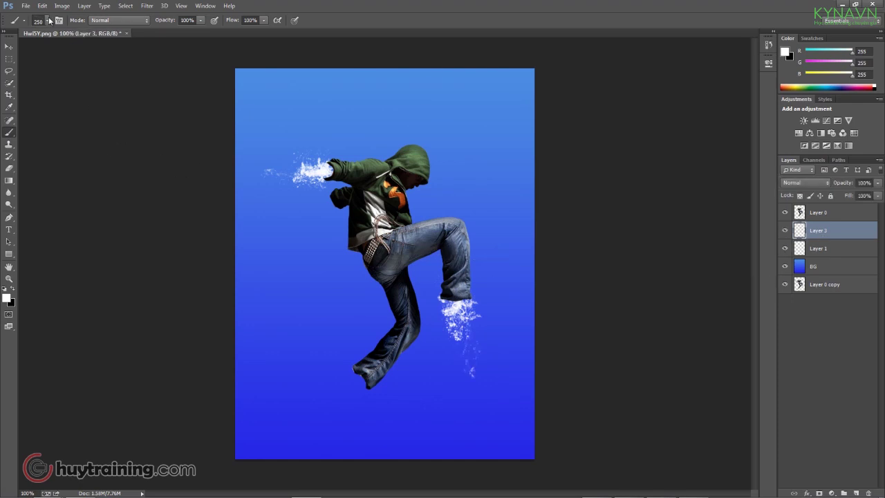
Add Layer 4 and stamp a white splash with a different splash brush tip.
key("ctrl+shift+n")
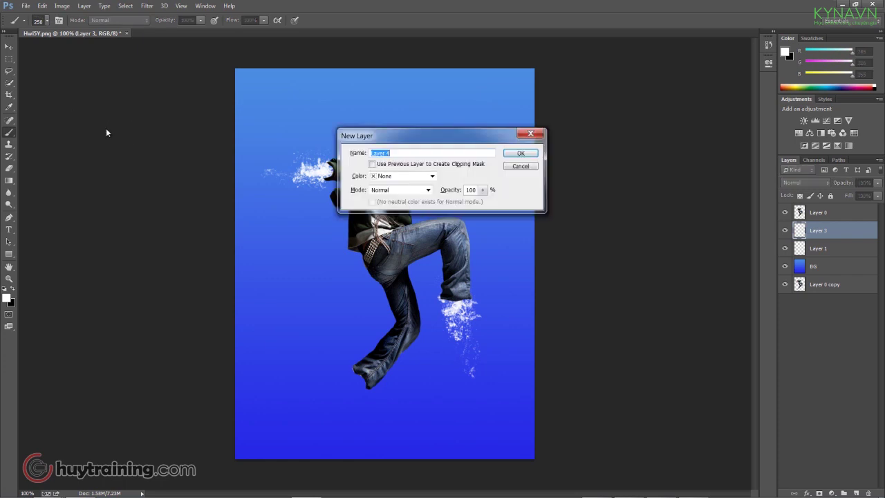
key("Return")
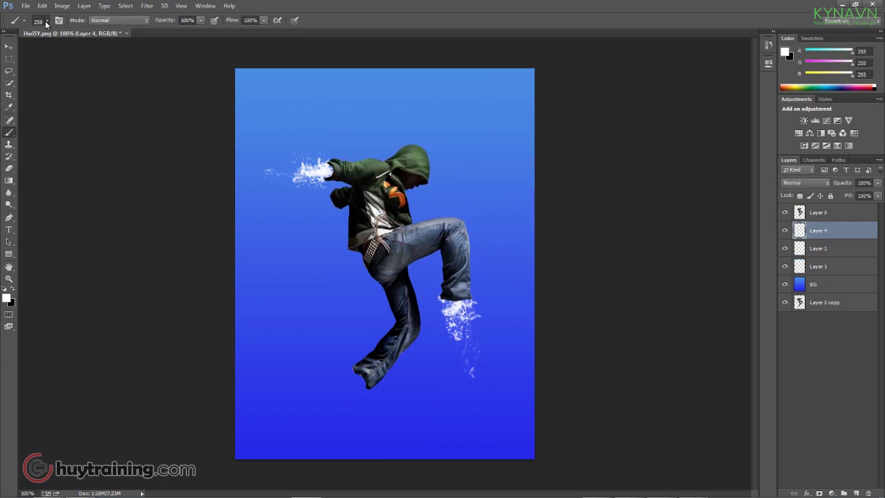
left_click(46, 23)
double_click(153, 249)
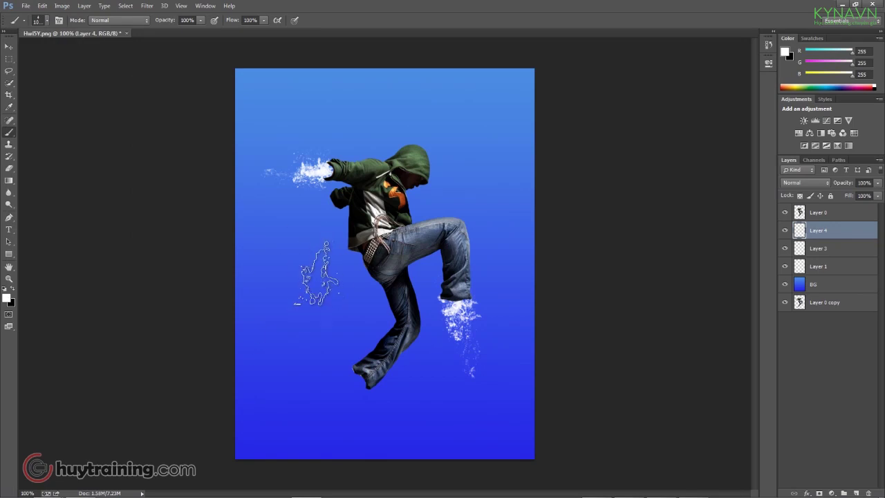
left_click(315, 336)
Rotate the splash to about -127°, then move and skew it onto the lower foot.
key("ctrl+t")
left_click_drag(346, 384, 290, 387)
left_click_drag(311, 332, 339, 391)
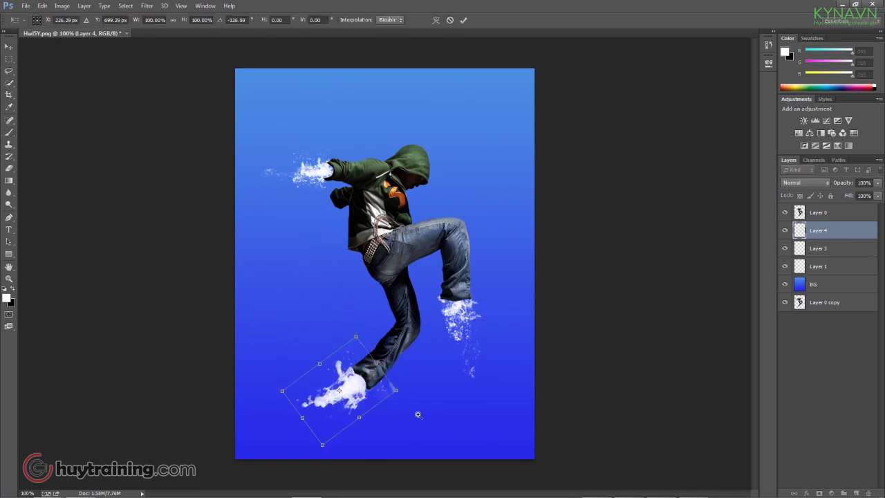
scroll(418, 414, "up", 1)
right_click(351, 374)
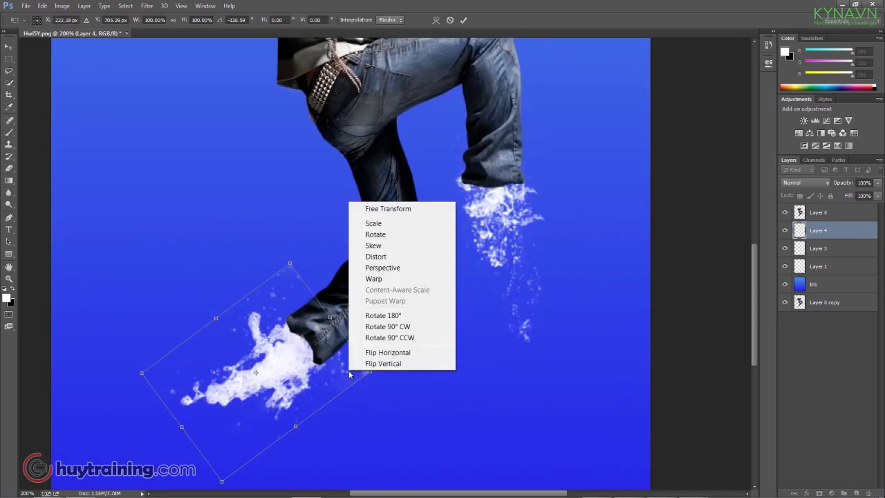
left_click(377, 256)
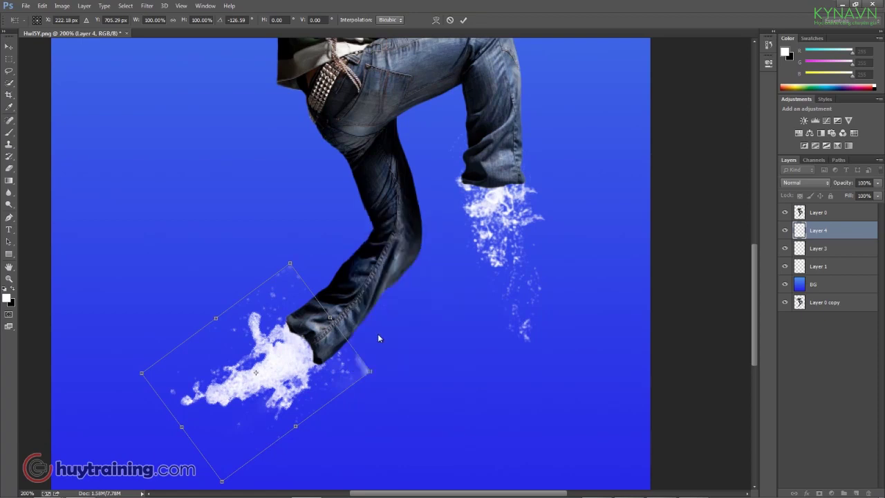
left_click_drag(371, 372, 345, 339)
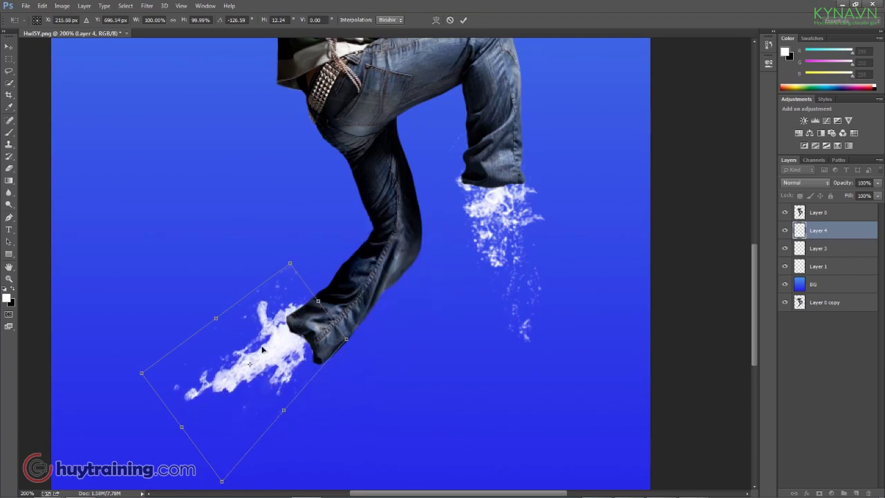
mouse_move(274, 331)
left_mouse_down()
mouse_move(285, 350)
mouse_move(274, 379)
left_mouse_up()
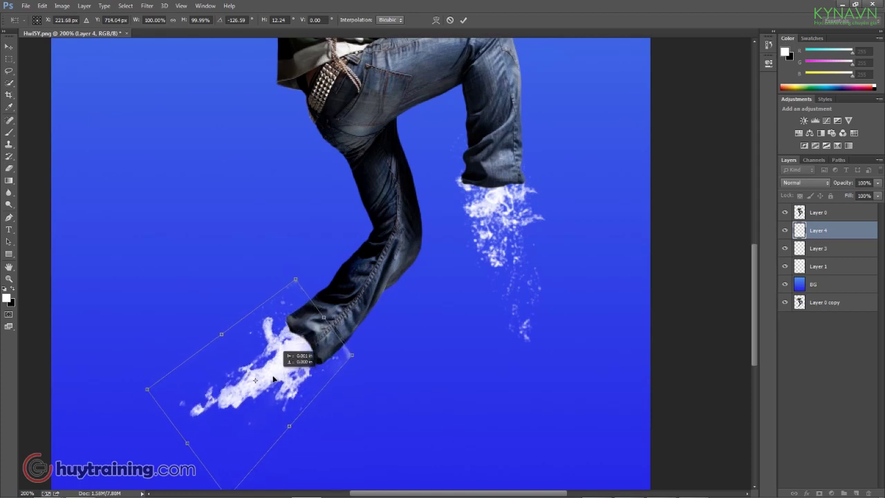
key("Return")
Tidy the foot splash with the Eraser, then add an empty Layer 5.
key("b")
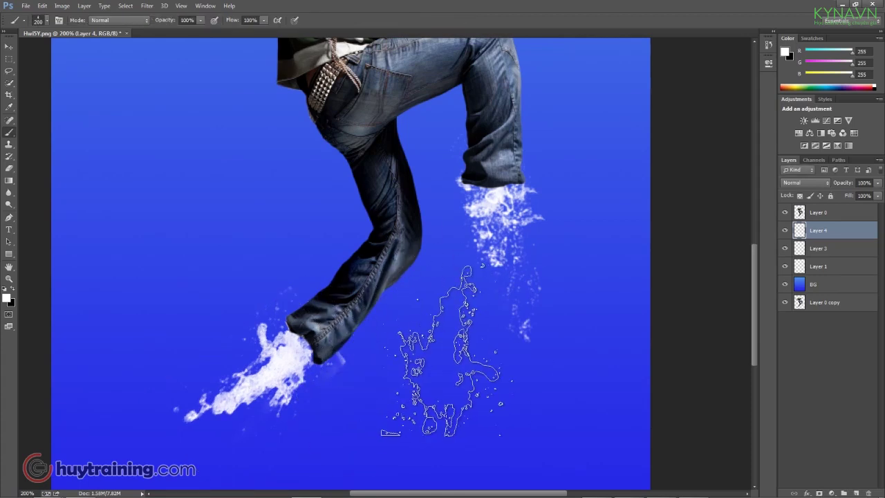
key("e")
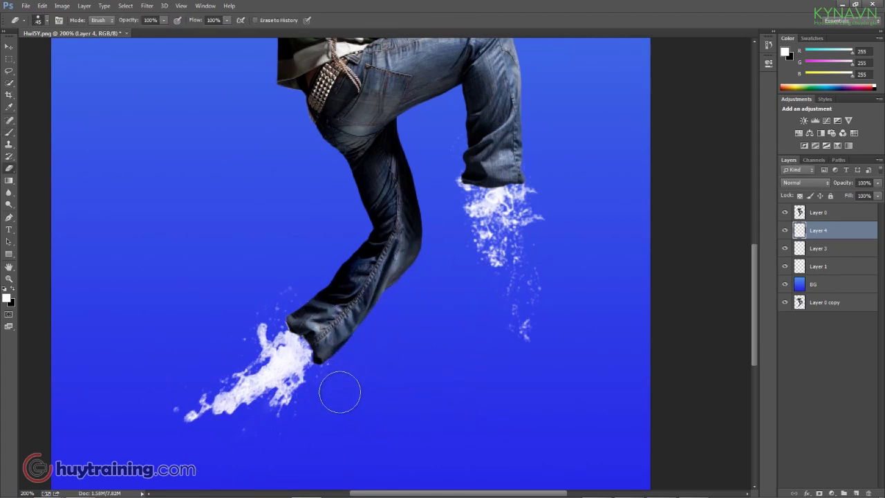
scroll(364, 380, "down", 1)
scroll(365, 380, "down", 1)
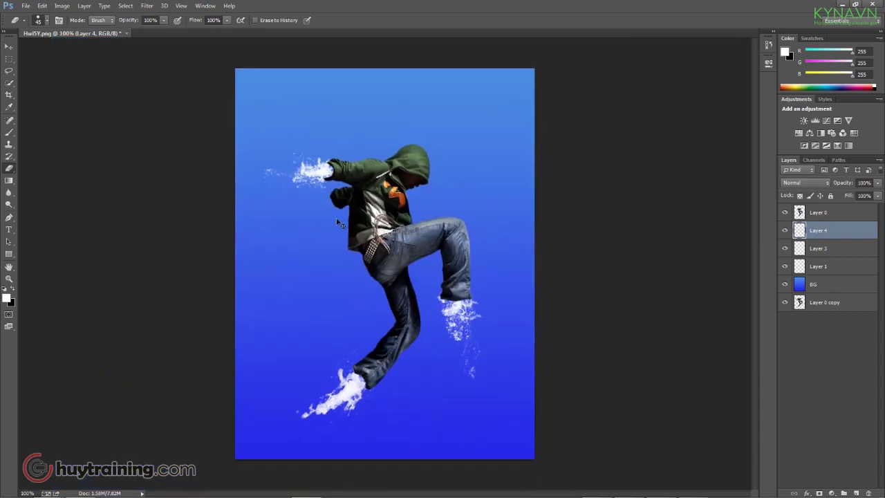
scroll(338, 223, "up", 1)
mouse_move(359, 290)
left_mouse_down()
mouse_move(341, 228)
mouse_move(389, 426)
left_mouse_up()
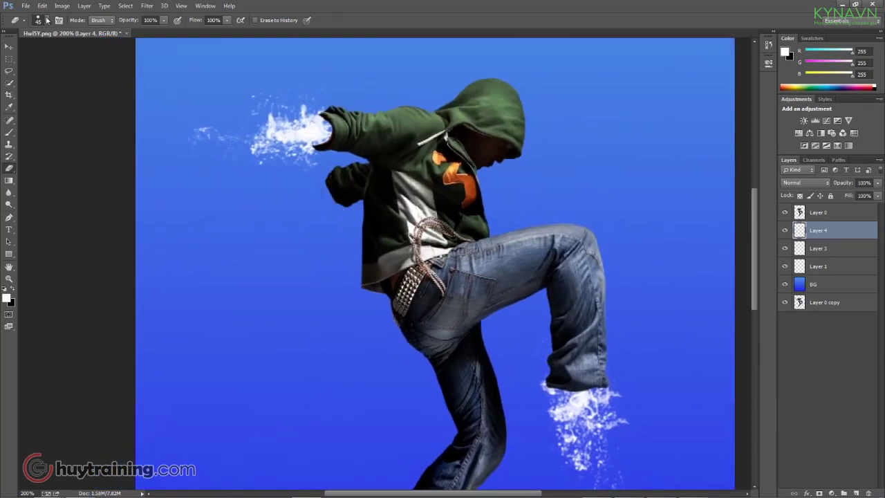
key("b")
key("ctrl+1")
key("ctrl+shift+n")
key("Return")
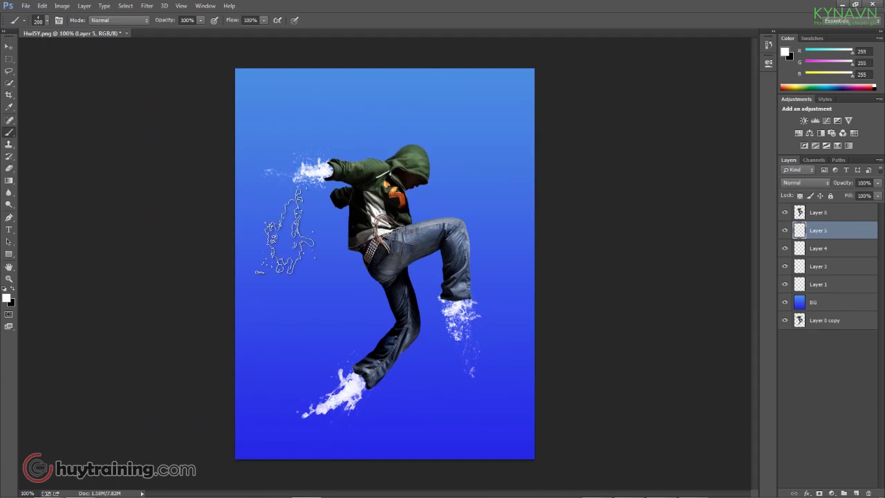
Stamp a white splash on Layer 5, rotate it about -136°, scale to 72%, and place it on the lower hand.
left_click(298, 224)
left_click(297, 273)
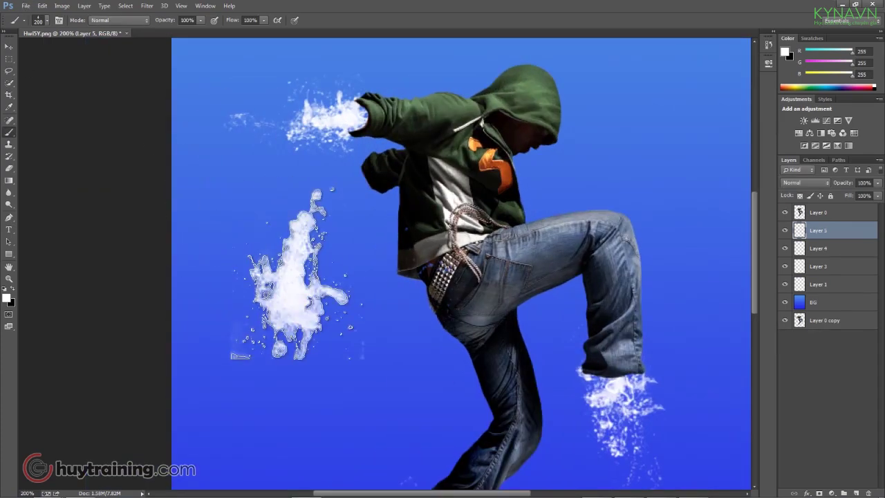
key("ctrl+t")
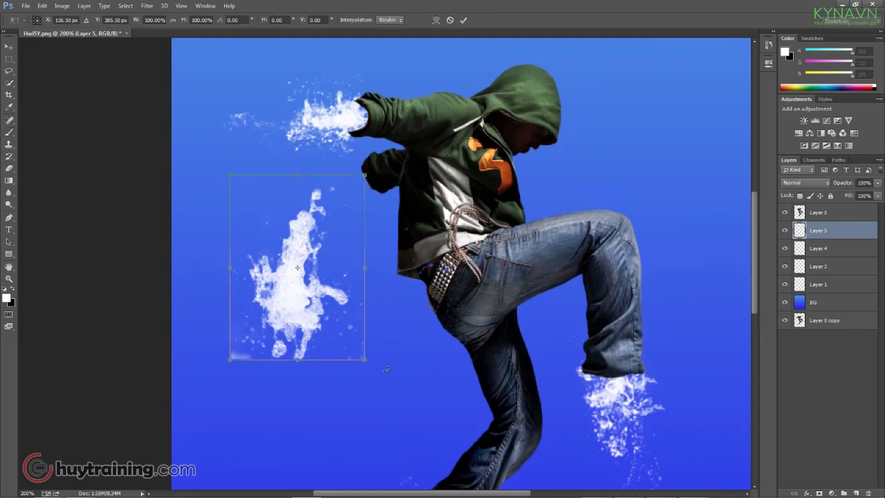
left_click_drag(408, 328, 407, 240)
left_click_drag(276, 33, 255, 157)
left_click_drag(185, 299, 247, 285)
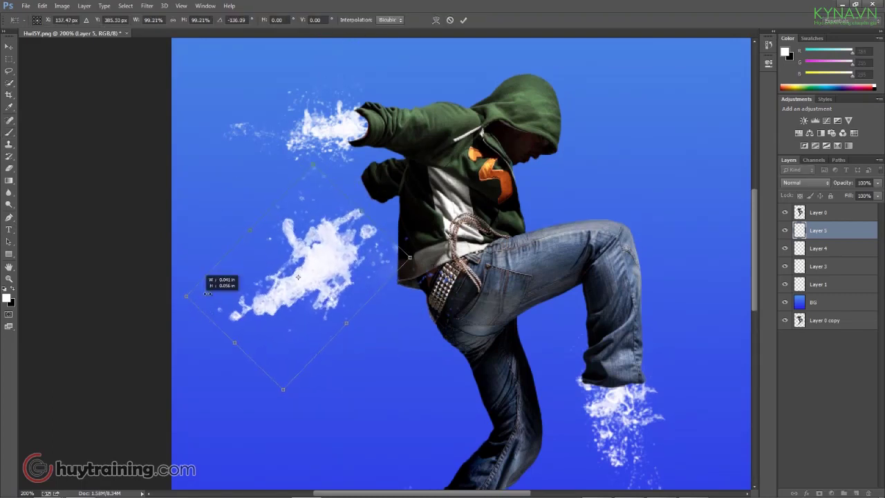
left_click_drag(305, 291, 346, 225)
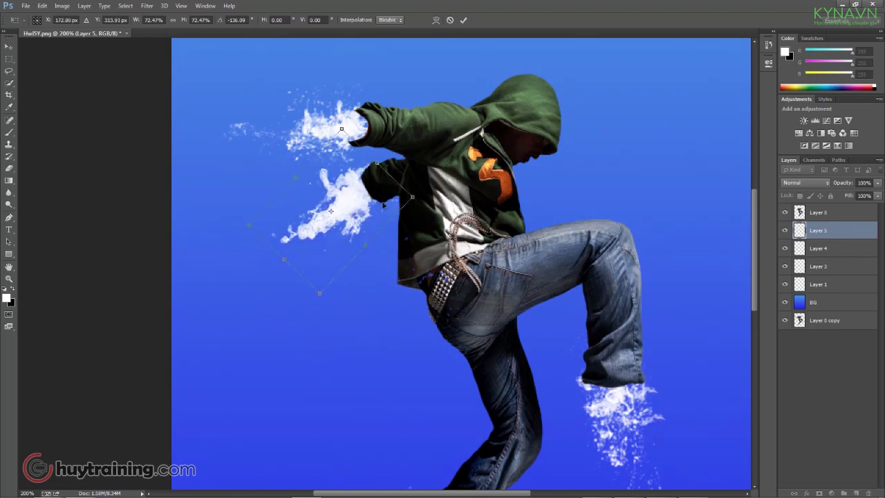
scroll(346, 225, "up", 1)
key("Return")
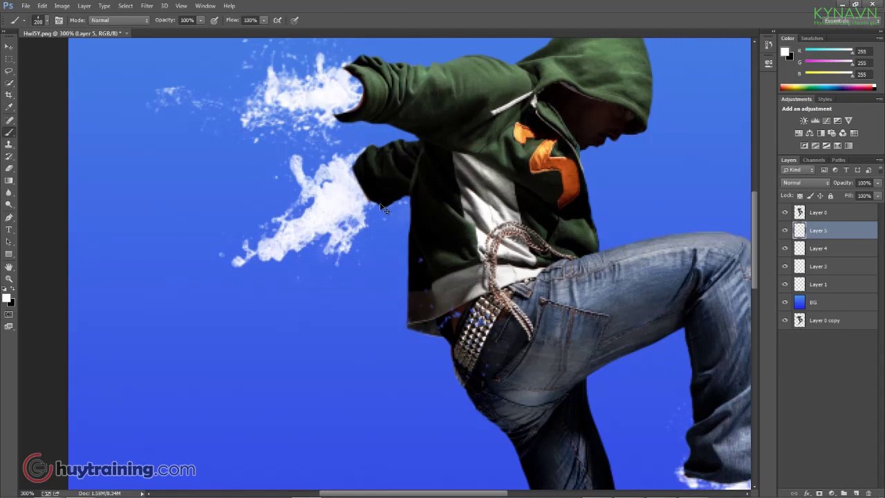
scroll(383, 207, "down", 3)
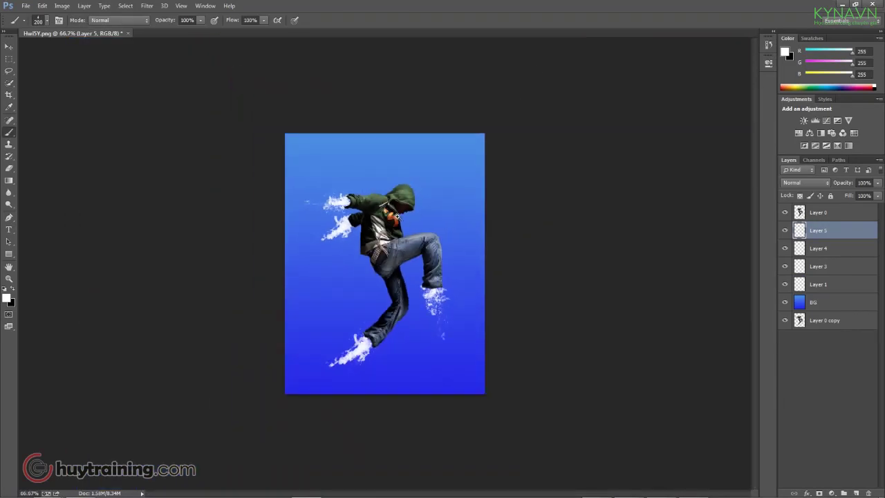
scroll(397, 217, "up", 1)
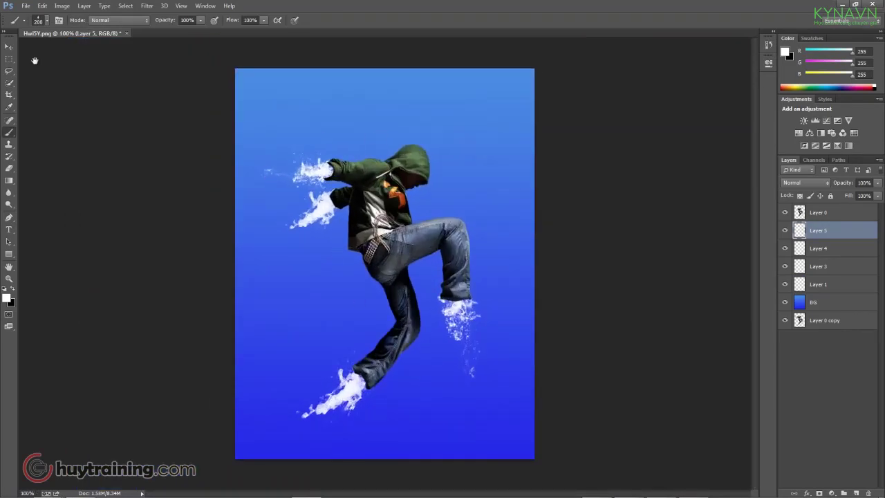
Choose a scatter spray brush and add white specks below the foot on Layer 4 and beside the raised foot on Layer 3.
left_click(48, 21)
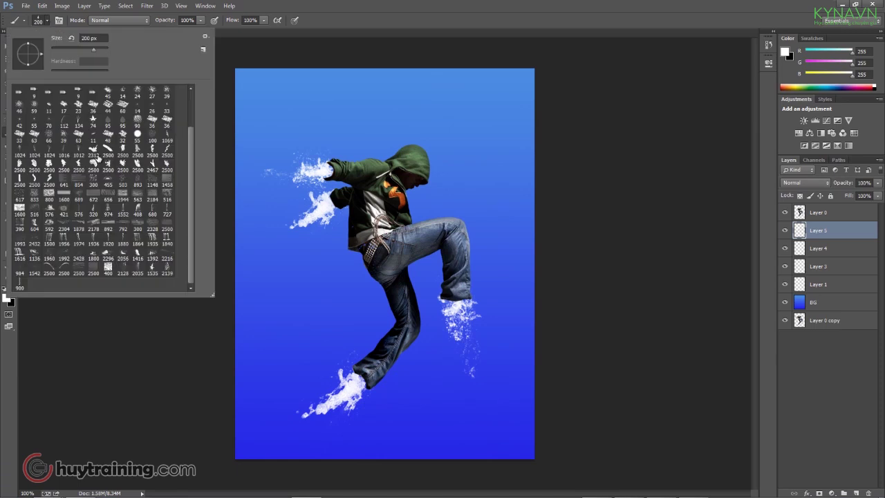
double_click(50, 253)
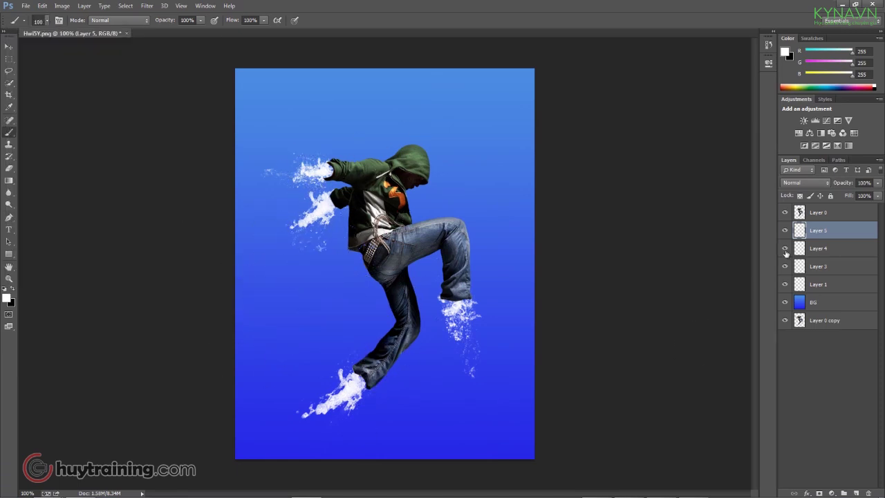
left_click(816, 253)
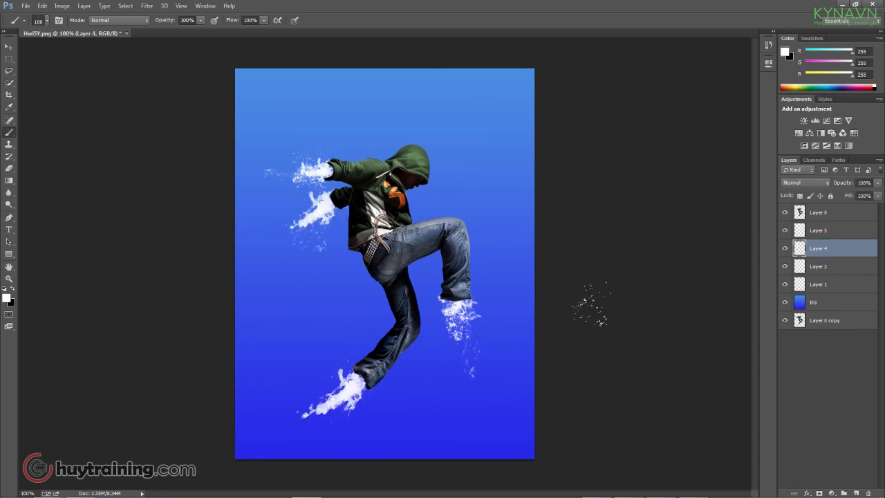
left_click_drag(343, 430, 348, 433)
left_click(784, 267)
left_click(784, 266)
left_click(817, 267)
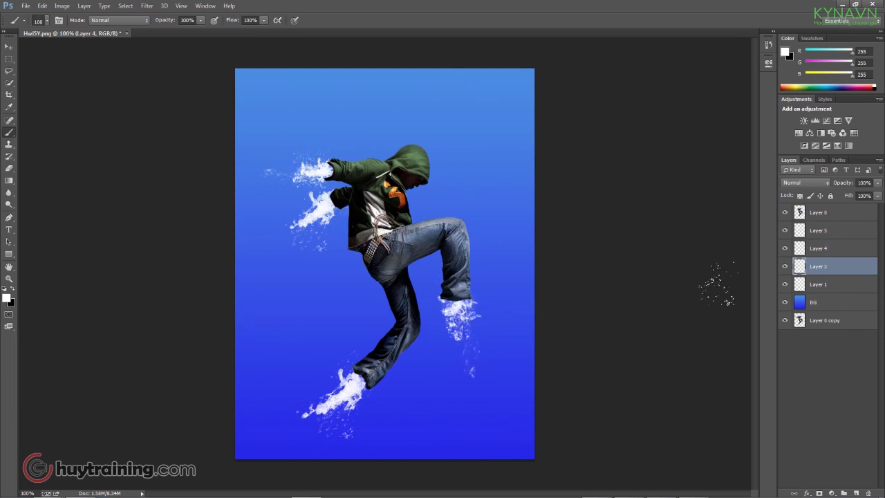
left_click(484, 332)
Check the splash layers, then spray white specks above the raised hand on Layer 1.
left_click(785, 231)
left_click(784, 231)
left_click(785, 248)
left_click(785, 248)
left_click(784, 284)
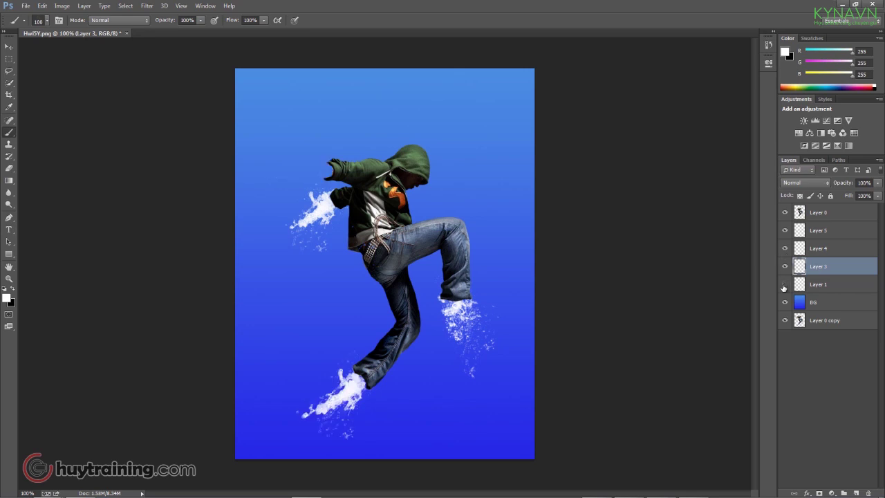
left_click(822, 286)
left_click_drag(262, 132, 297, 169)
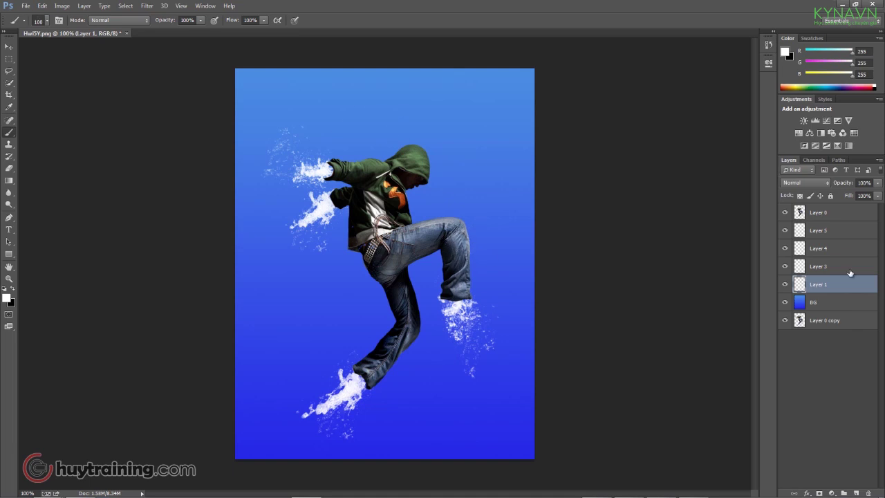
Merge Layers 1 through 5 into Layer 5 and add a white splatter near the knee.
left_click(826, 232)
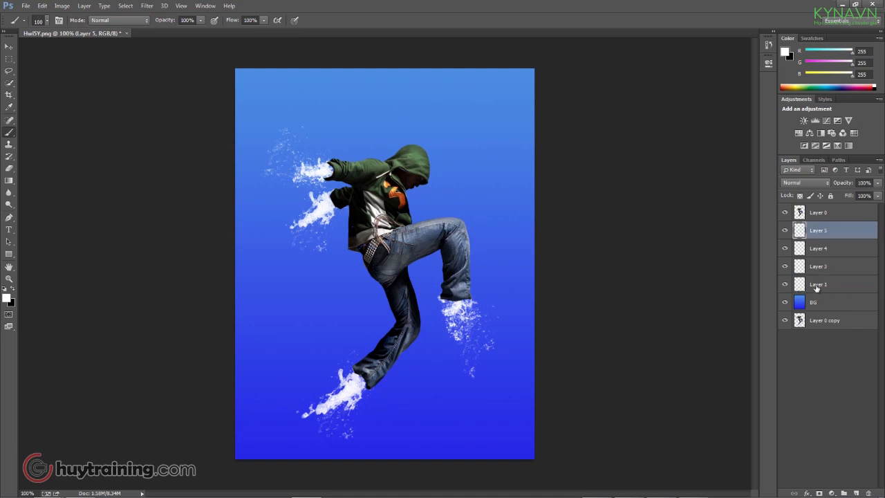
left_click(816, 284, "shift")
key("ctrl+e")
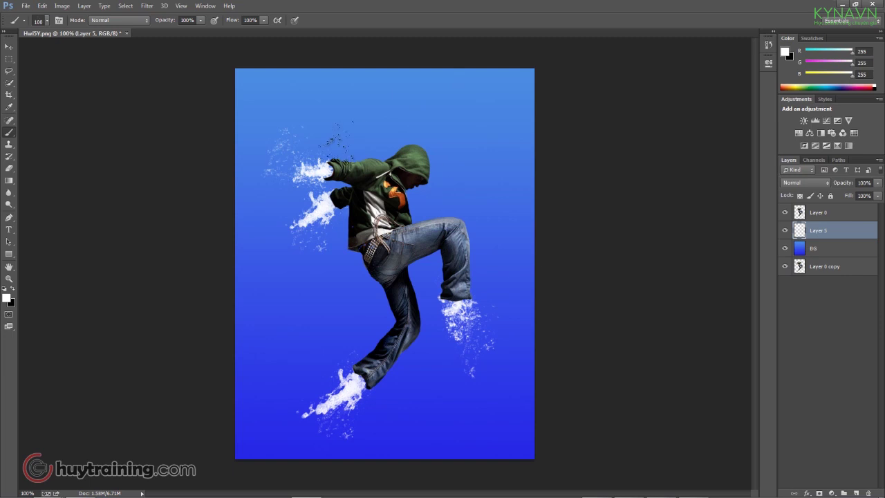
left_click(484, 273)
key("ctrl+o")
Paste the underwater bubble photo as Layer 6 beneath the splashes and nudge it slightly left.
double_click(394, 91)
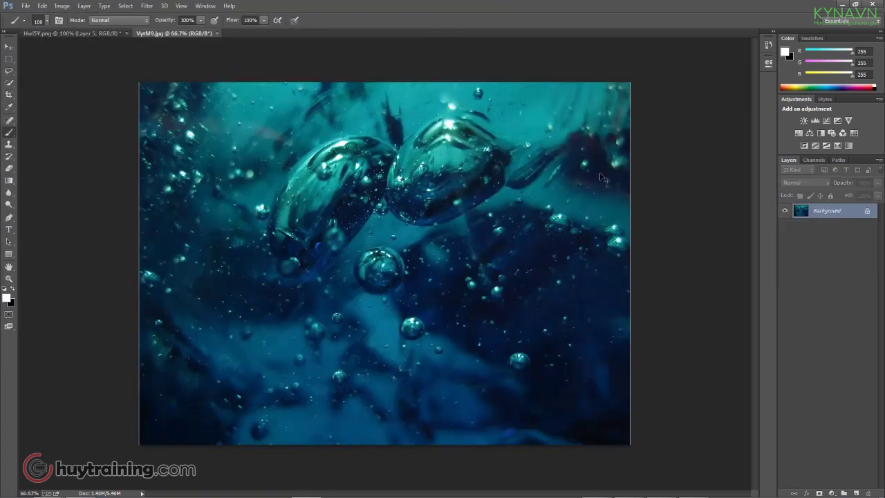
key("ctrl+a")
key("ctrl+Tab")
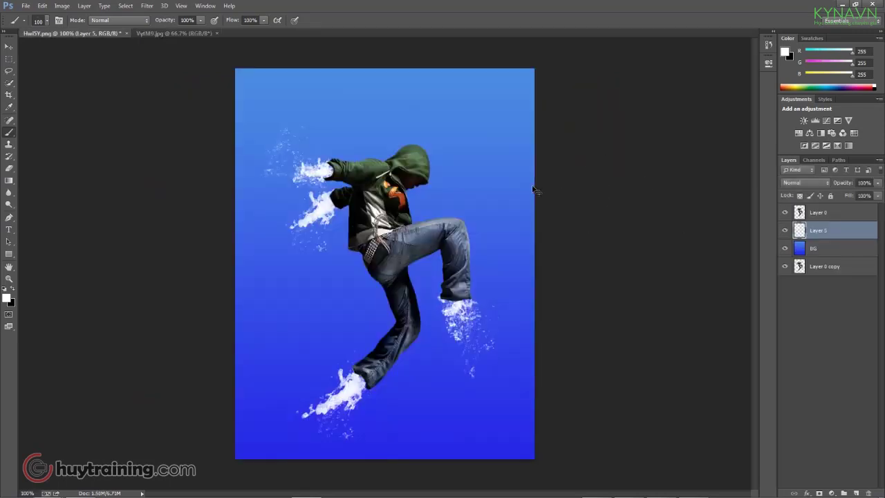
key("ctrl+v")
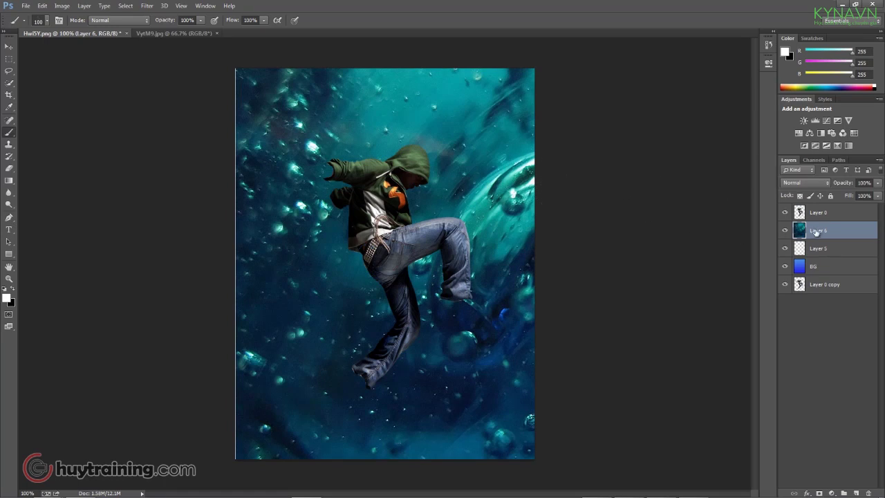
left_click_drag(818, 231, 819, 257)
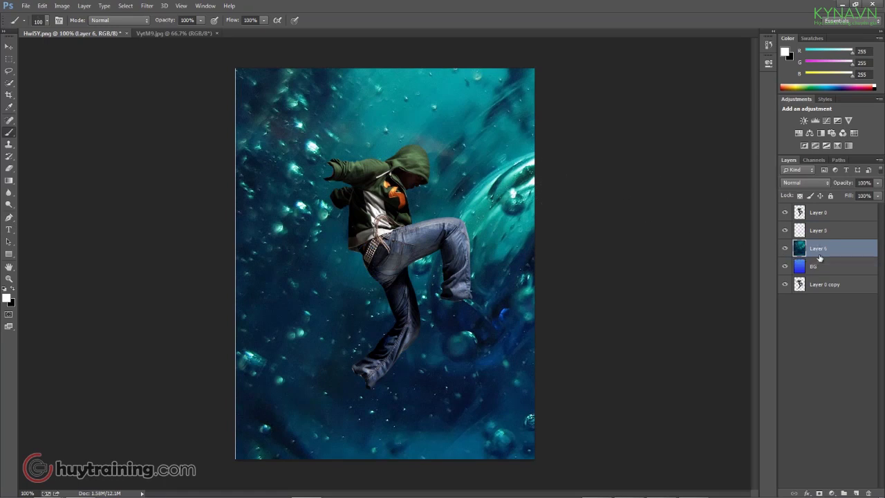
key("v")
left_click_drag(484, 201, 477, 200)
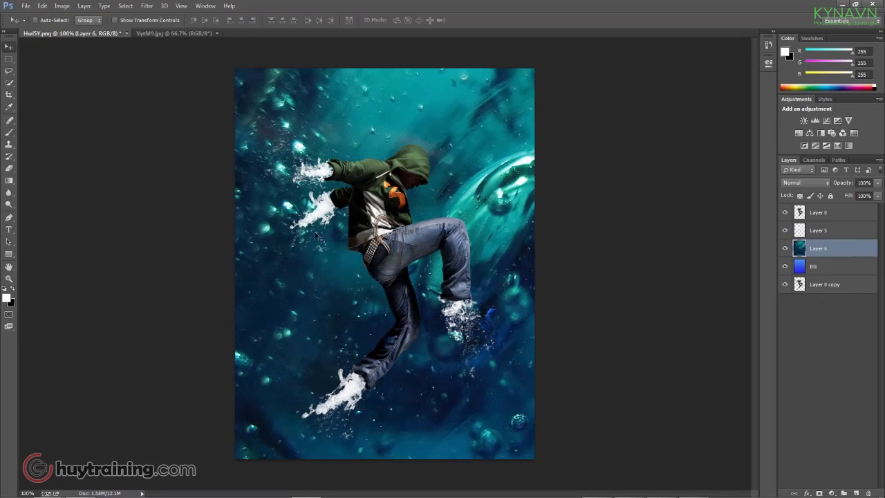
Try Screen, Darken, Lighten and Darker Color blend modes on the bubble layer.
key("ctrl+minus")
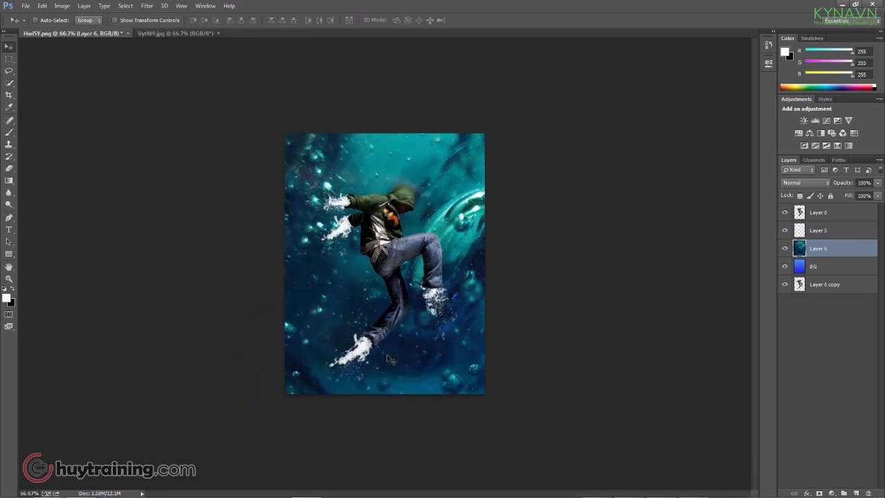
key("ctrl+plus")
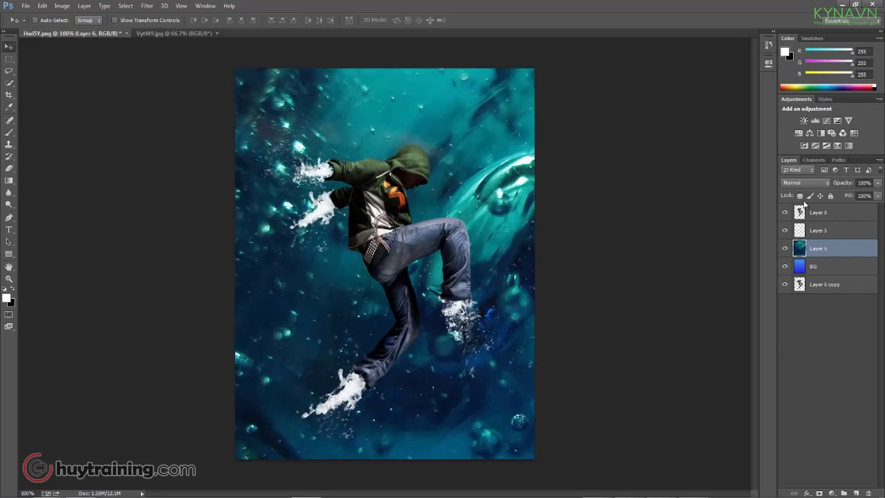
left_click(806, 182)
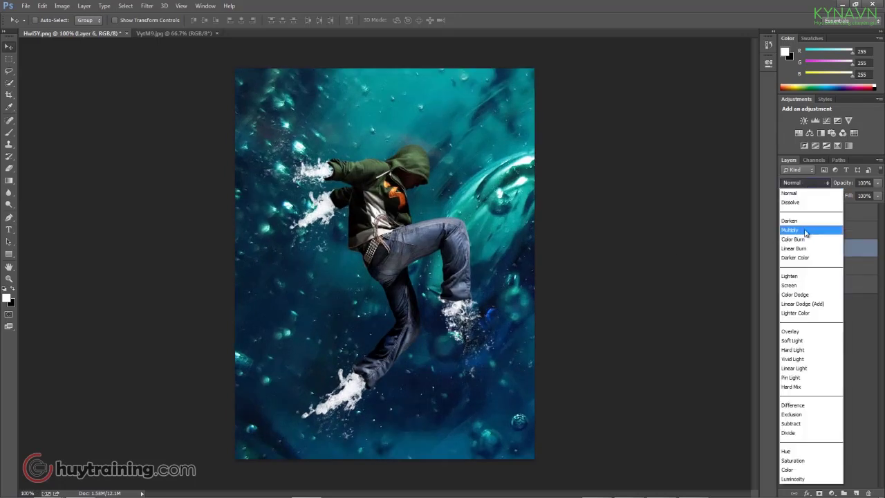
left_click(806, 284)
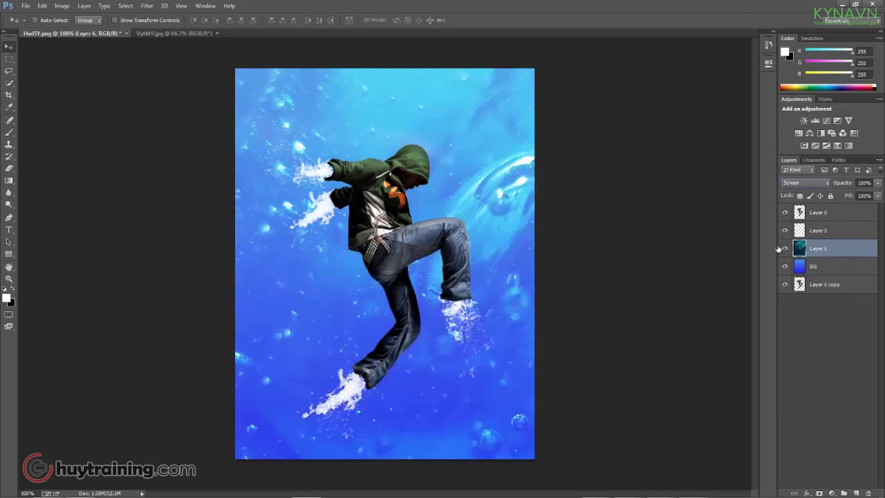
left_click(793, 180)
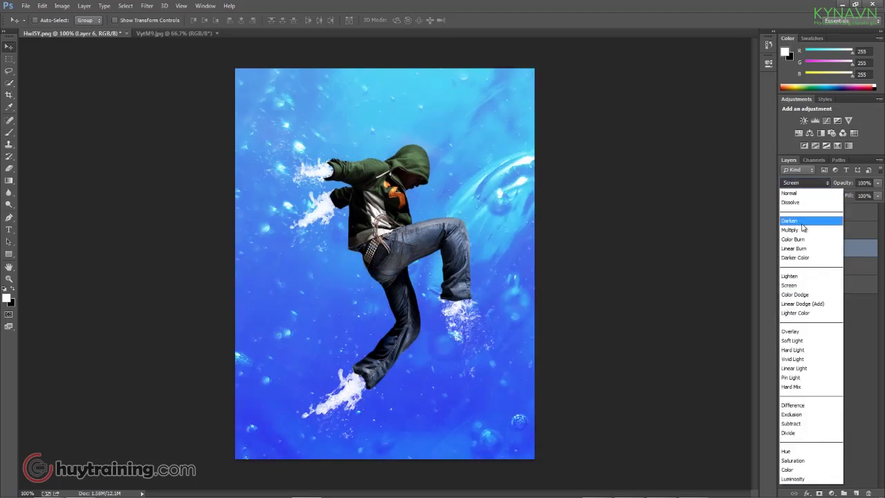
left_click(800, 221)
key("Down")
key("Down")
key("Down")
key("Down")
key("Down")
key("Down")
key("Up")
key("Up")
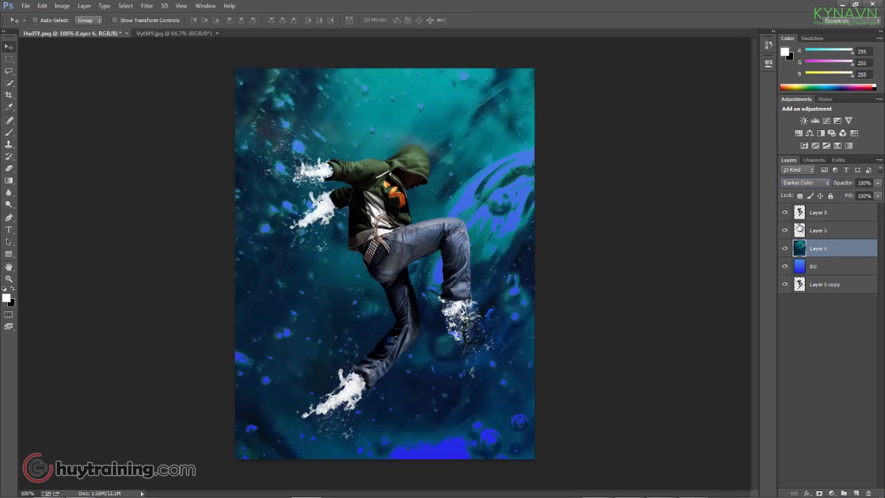
key("ctrl+minus")
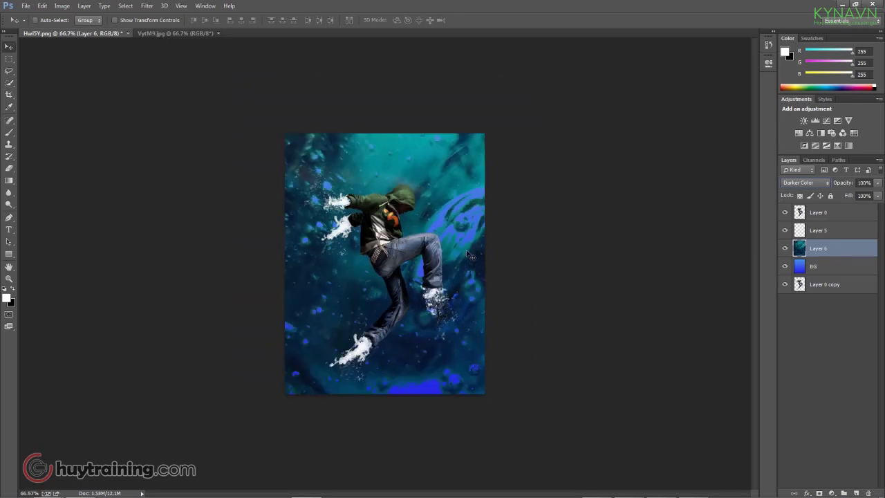
key("ctrl+plus")
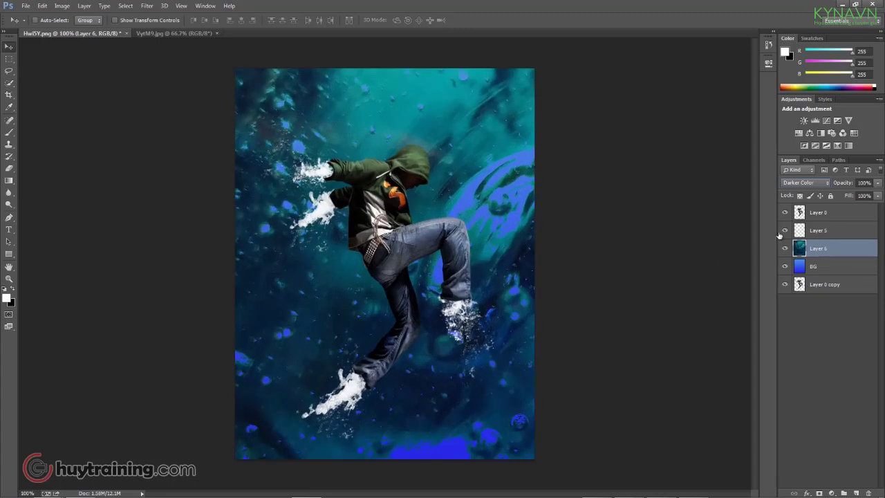
Set the bubble layer to Normal blending at 93% opacity, then select Layer 5.
left_click(810, 185)
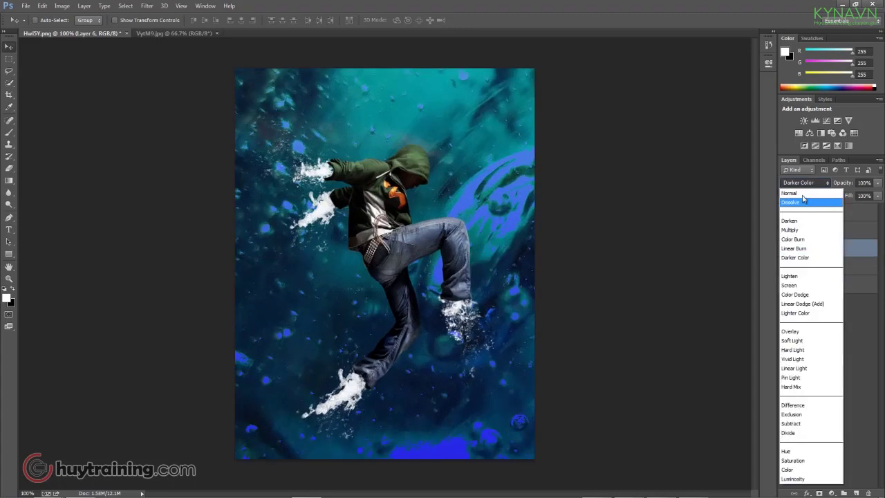
left_click(802, 189)
left_click_drag(862, 196, 870, 195)
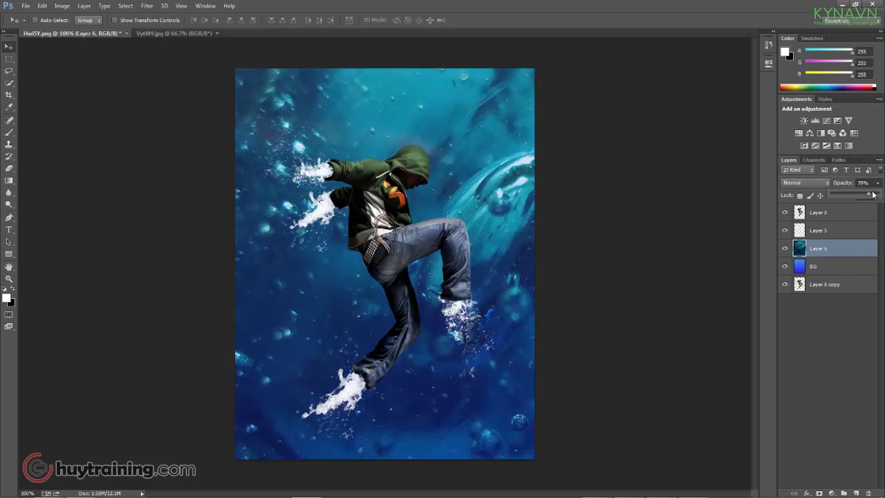
left_click_drag(875, 195, 875, 194)
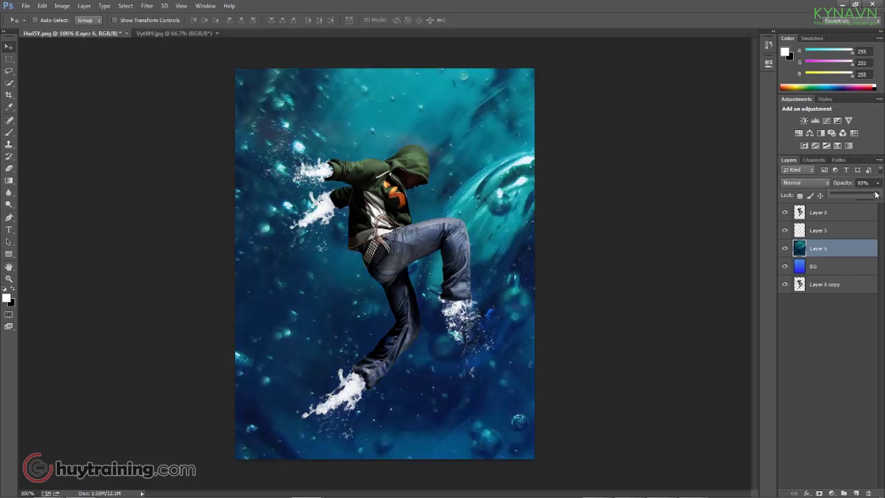
left_click(463, 266)
left_click(818, 231)
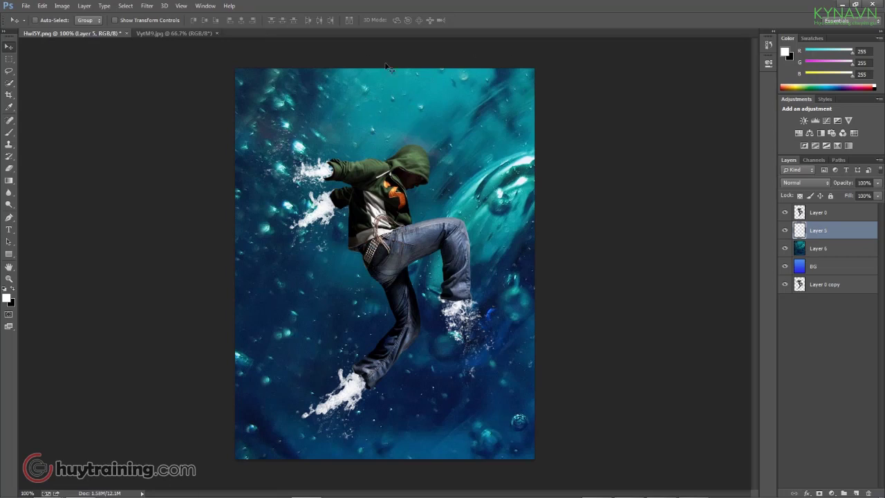
Add Layer 7 and choose the first soft round brush.
key("ctrl+shift+n")
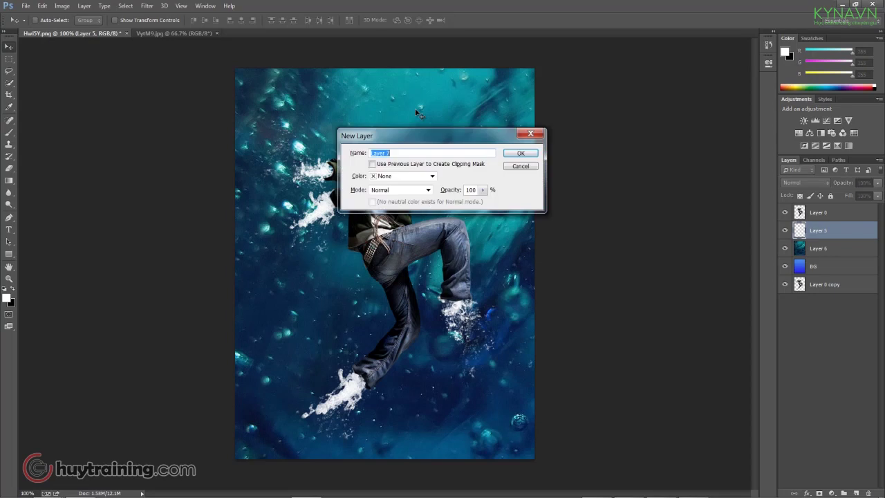
key("Return")
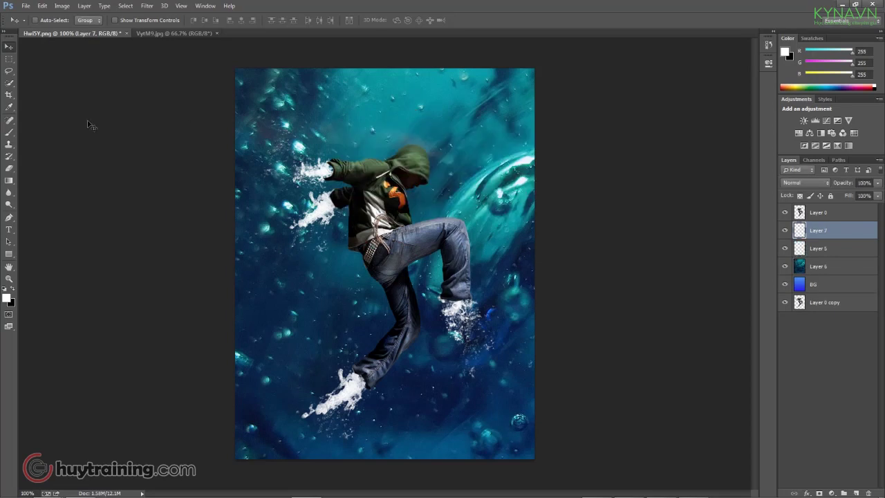
key("b")
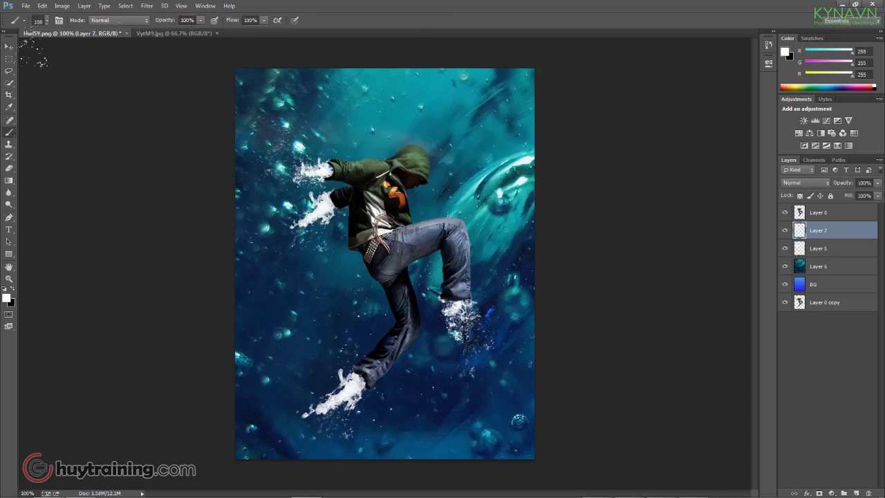
left_click(47, 21)
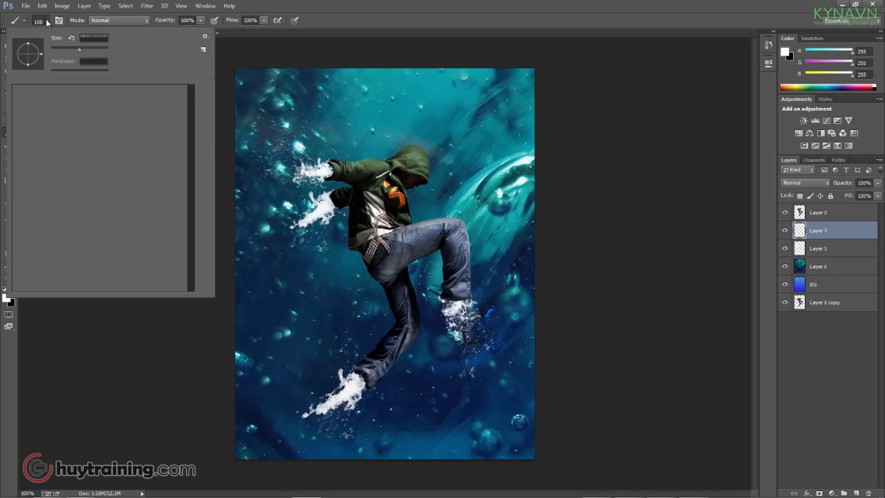
scroll(131, 119, "up", 3)
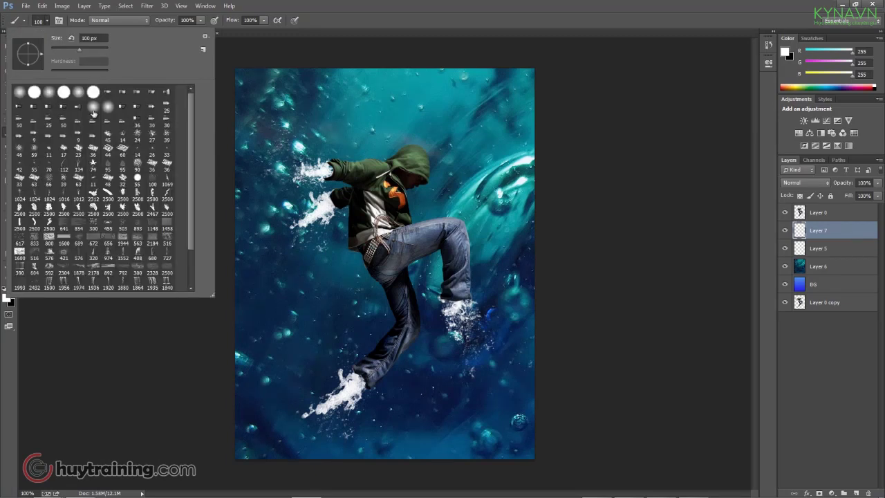
double_click(19, 94)
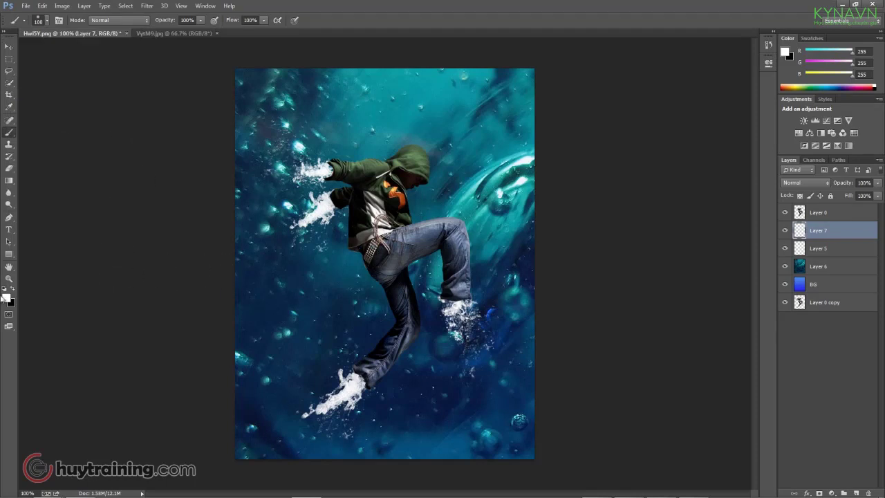
Set the foreground colour to pale yellow.
left_click(7, 299)
left_click_drag(201, 122, 267, 108)
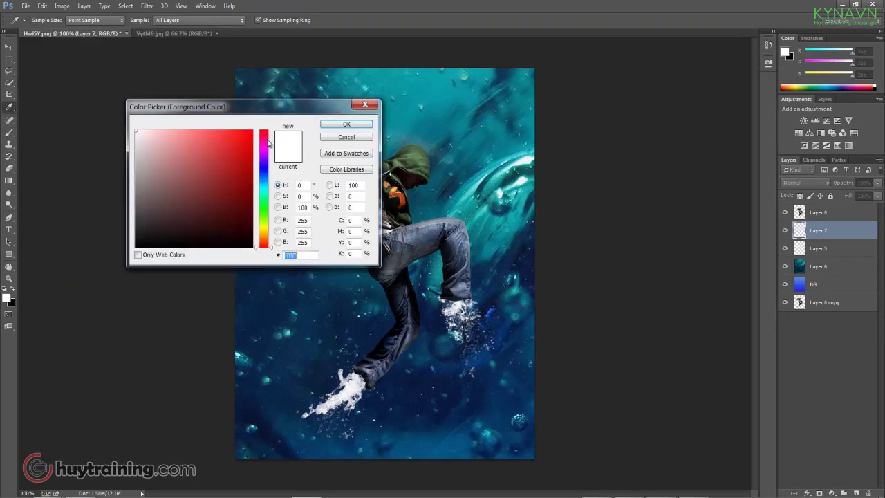
left_click(263, 187)
left_click_drag(176, 145, 170, 161)
left_click(180, 136)
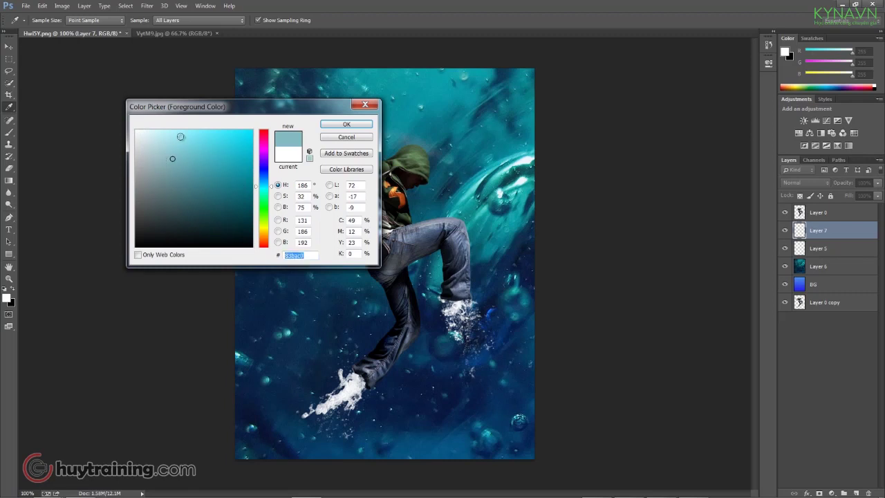
left_click(263, 225)
left_click_drag(161, 143, 163, 135)
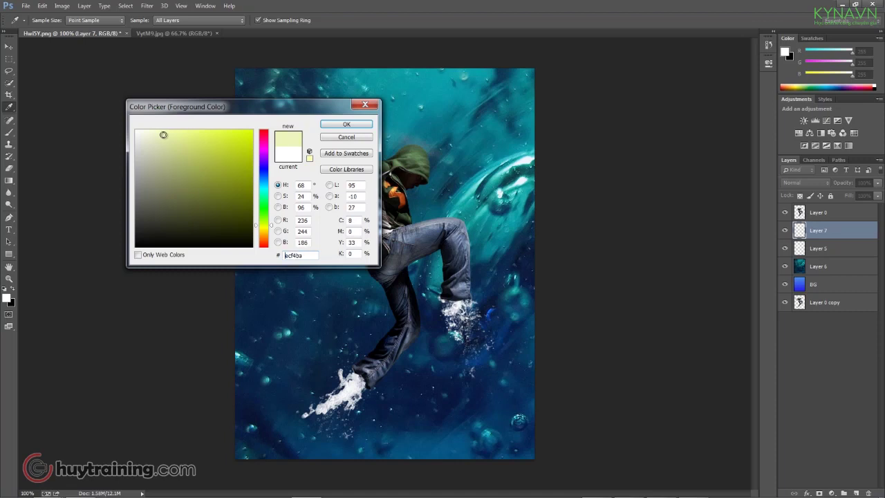
left_click(346, 124)
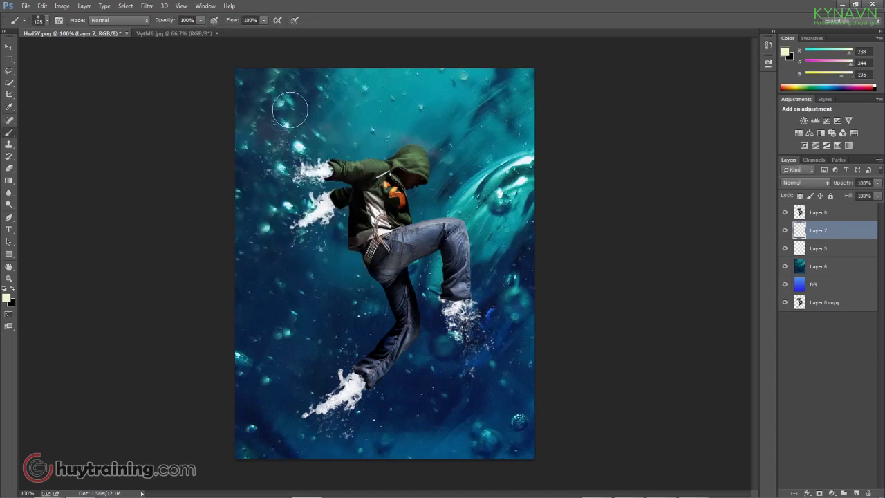
Paint a soft pale glow at the top centre with a 600 px brush, then select Layer 0.
key("bracketright")
key("bracketright")
key("bracketright")
key("ctrl+minus")
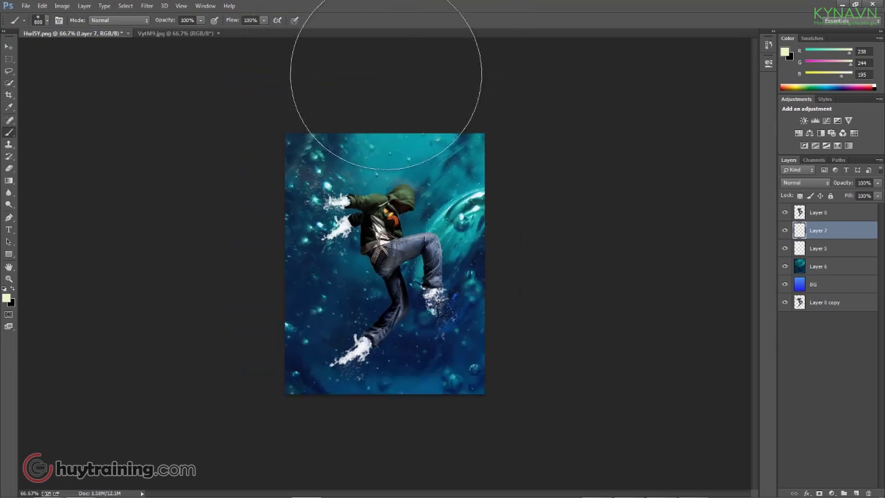
key("bracketleft")
key("bracketleft")
key("bracketleft")
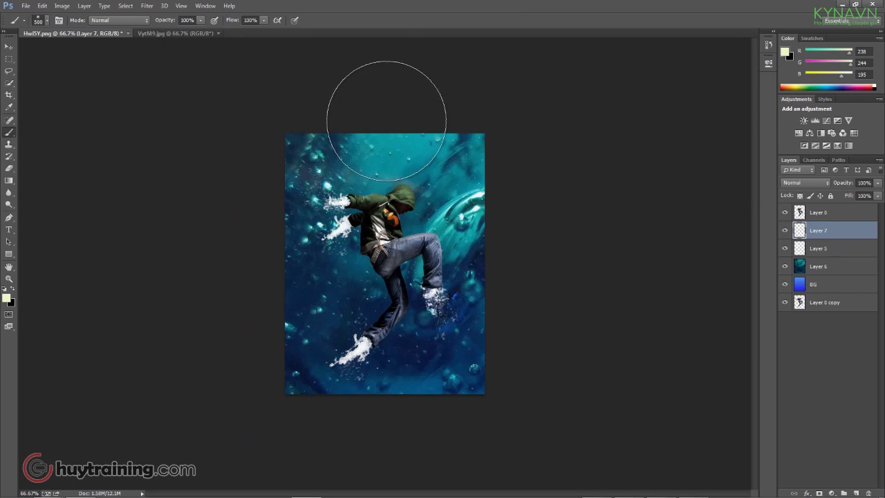
left_click(391, 112)
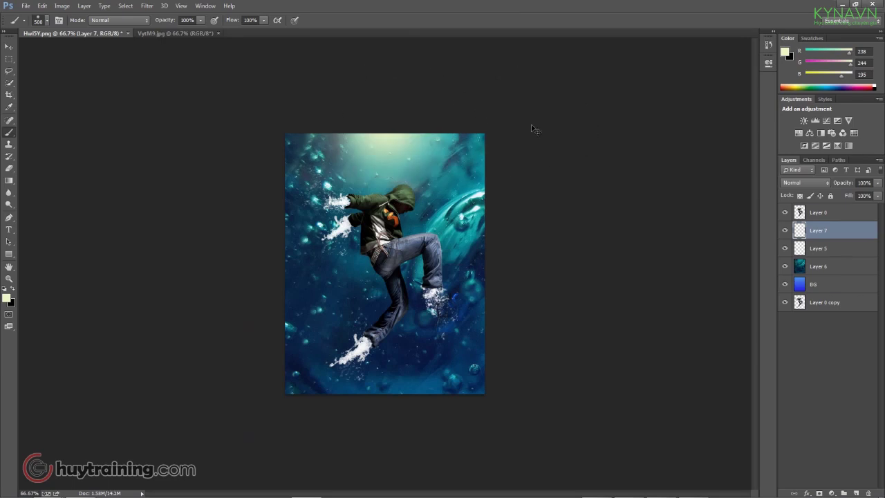
key("ctrl+plus")
key("v")
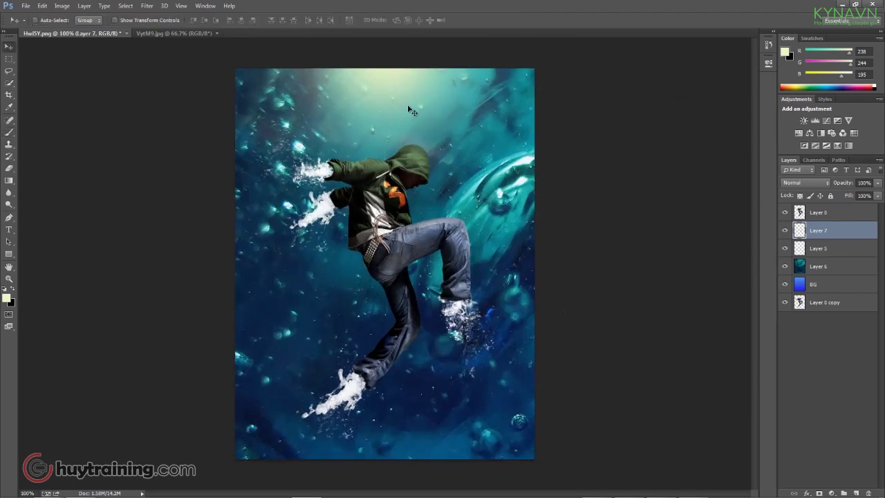
key("ctrl+minus")
left_click(809, 212)
Crop the image by pulling the left edge slightly inward.
key("c")
left_click_drag(286, 263, 289, 263)
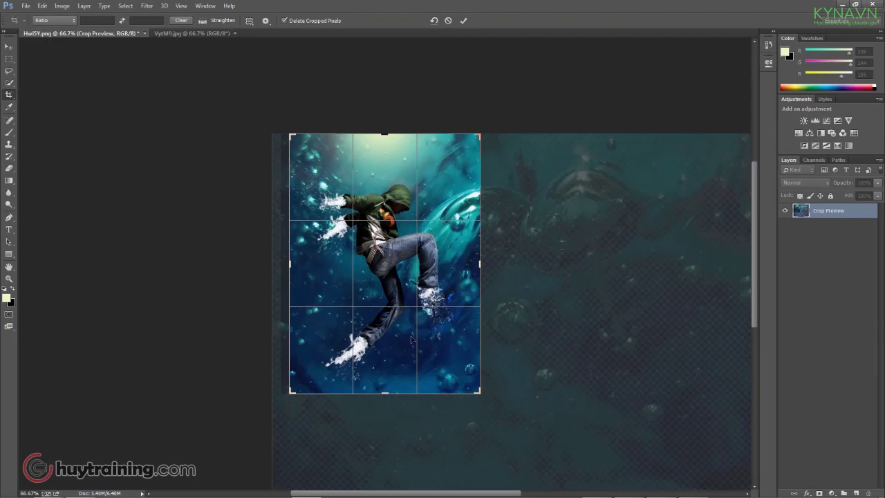
key("Return")
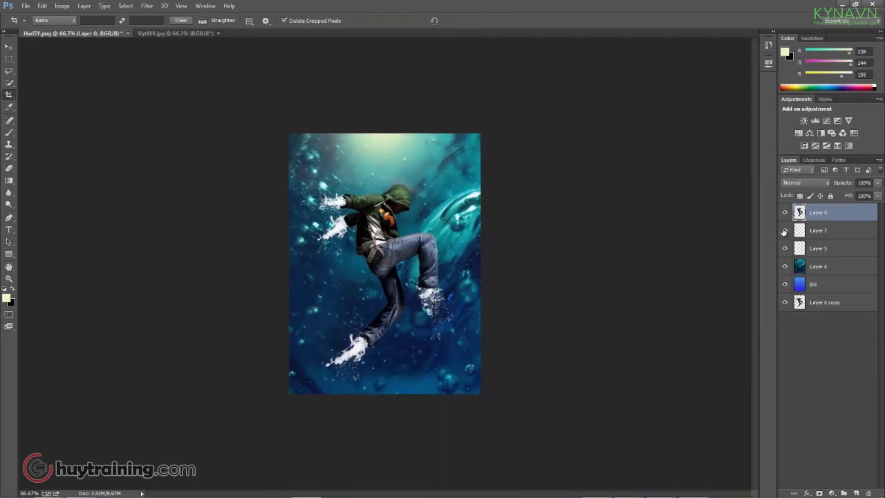
Move the glow Layer 7 above Layer 0 to the top of the stack.
left_click(784, 231)
left_click(784, 231)
left_click(819, 231)
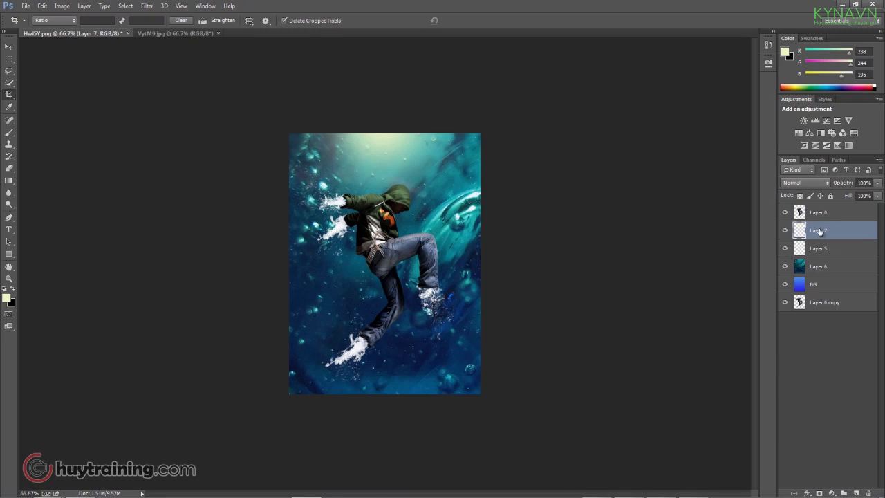
left_click_drag(821, 233, 822, 204)
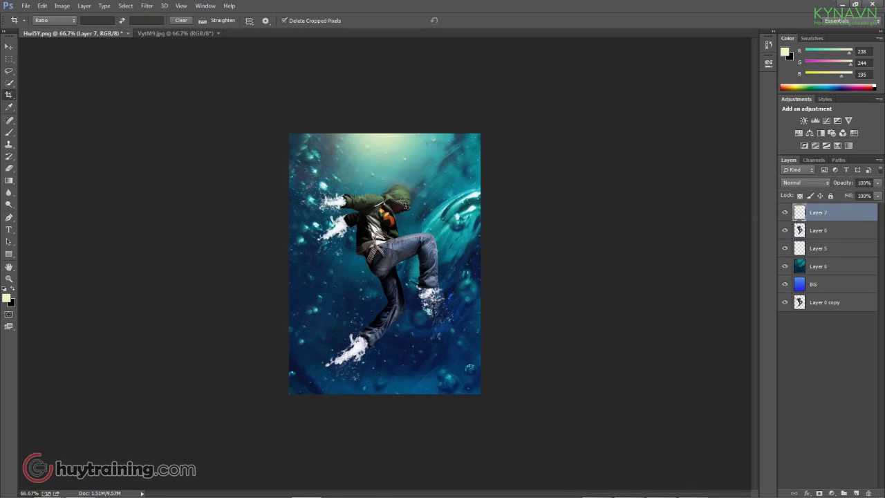